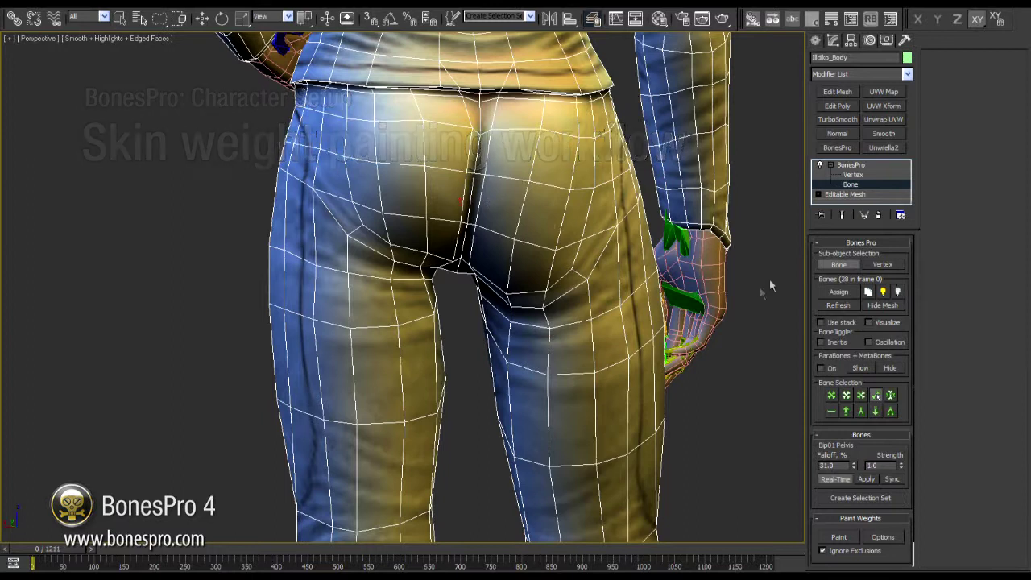
# Step: Turn on weight visualization and examine the influence of the pelvis and thigh bones on the trousers
pyautogui.click(887, 324)
pyautogui.click(478, 195)
pyautogui.click(370, 173)
pyautogui.click(476, 203)
pyautogui.click(563, 347)
pyautogui.click(379, 343)
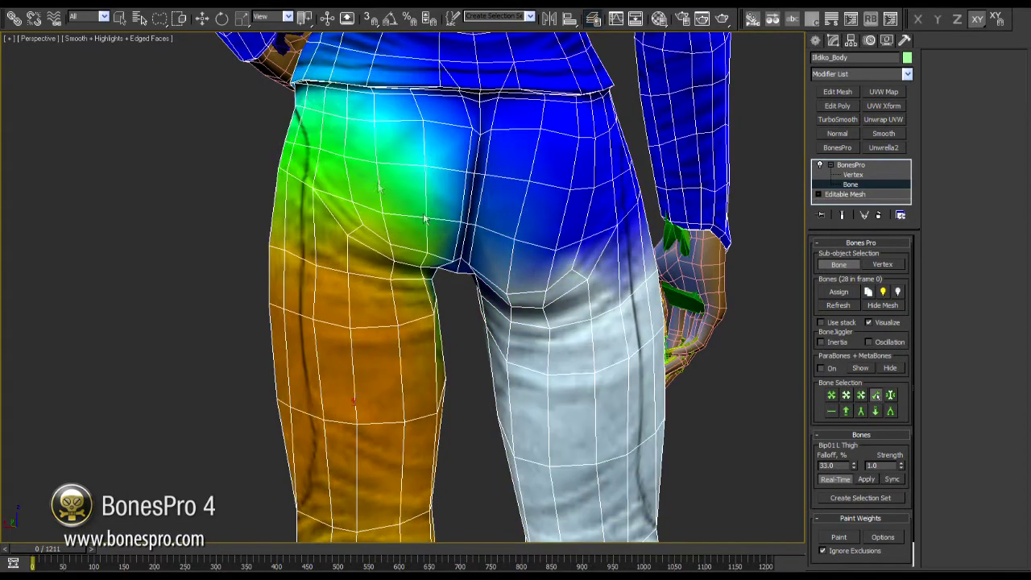
# Step: Paint down the right thigh bone's weights over the right buttock with a maximum brush strength of 0.9, checking the weight visualization
pyautogui.click(593, 326)
pyautogui.click(839, 536)
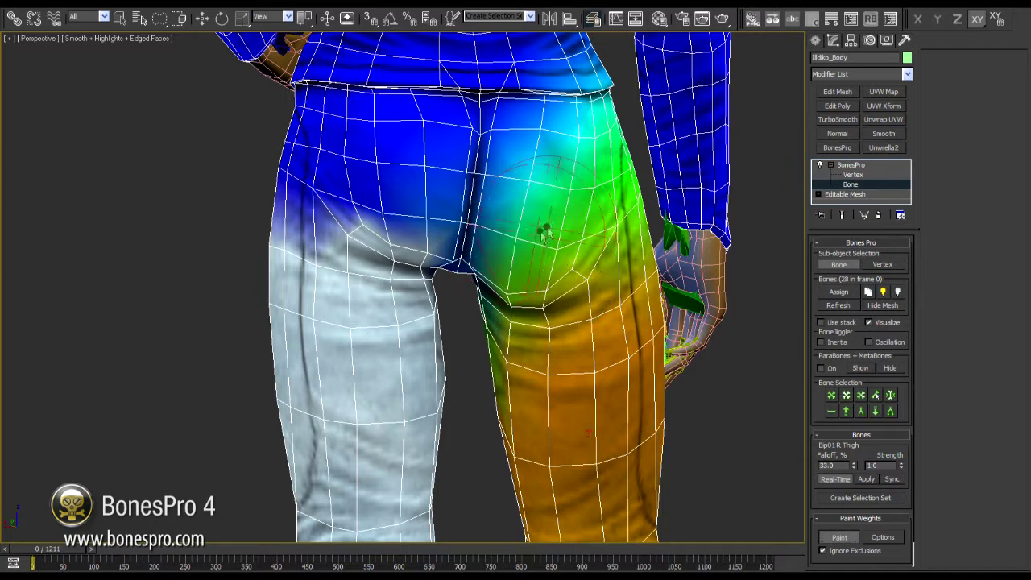
pyautogui.click(883, 537)
pyautogui.moveTo(97, 85); pyautogui.dragTo(96, 78)
pyautogui.moveTo(485, 262)
pyautogui.mouseDown()
pyautogui.moveTo(537, 257)
pyautogui.moveTo(595, 202)
pyautogui.moveTo(585, 229)
pyautogui.moveTo(515, 258)
pyautogui.moveTo(572, 250)
pyautogui.moveTo(553, 237)
pyautogui.moveTo(522, 238)
pyautogui.moveTo(554, 256)
pyautogui.mouseUp()
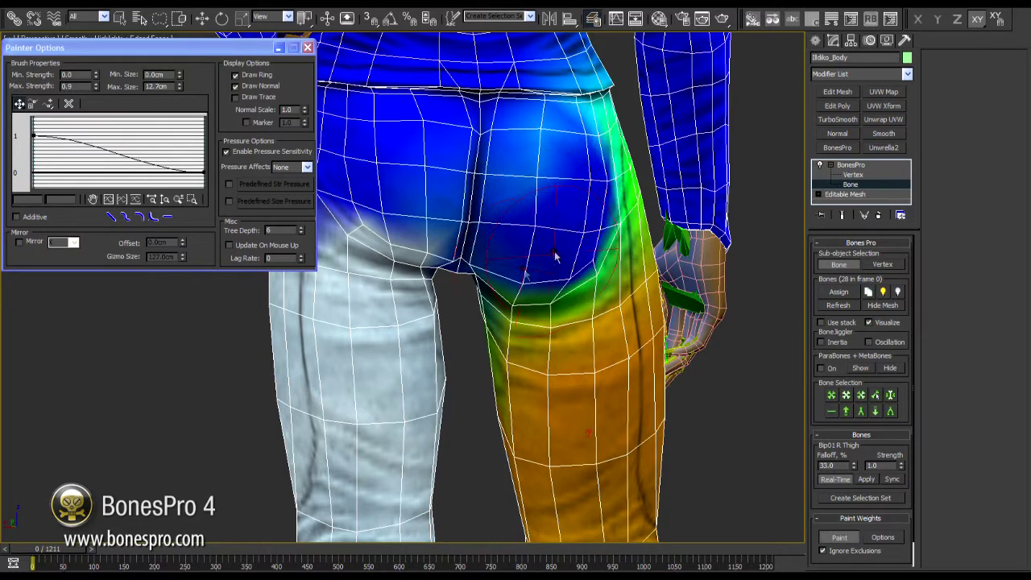
pyautogui.moveTo(605, 208)
pyautogui.mouseDown()
pyautogui.moveTo(594, 170)
pyautogui.moveTo(525, 267)
pyautogui.moveTo(531, 304)
pyautogui.mouseUp()
pyautogui.click(890, 325)
pyautogui.click(890, 324)
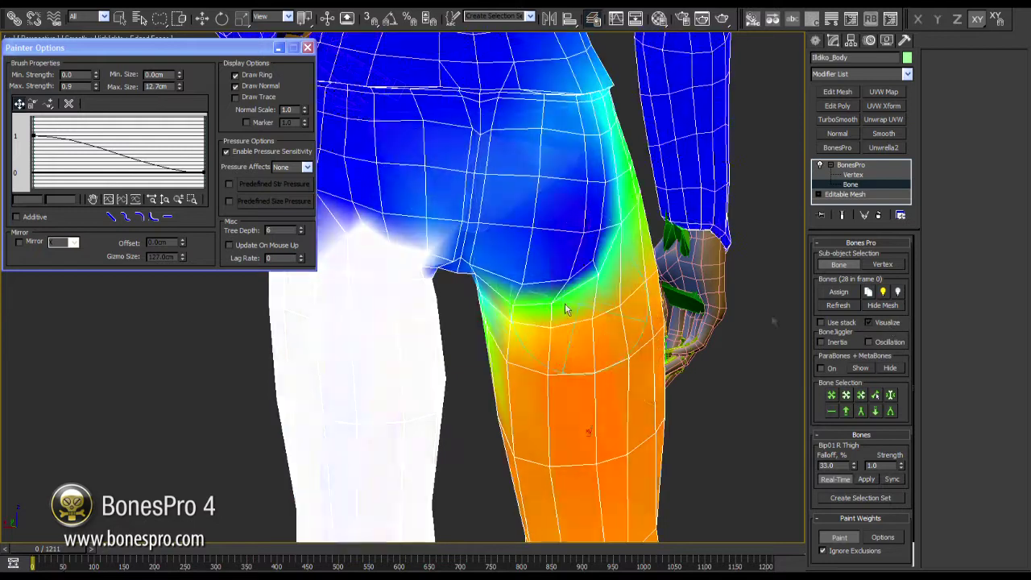
pyautogui.click(886, 326)
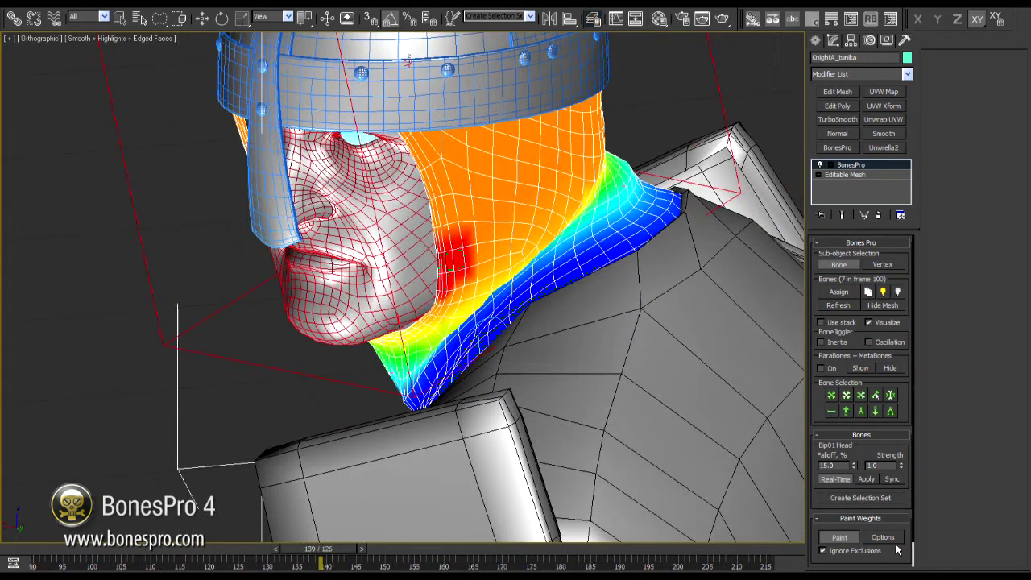
# Step: Open the painter options and adjust the maximum brush strength for painting the head bone's weights on the knight's hood
pyautogui.click(886, 537)
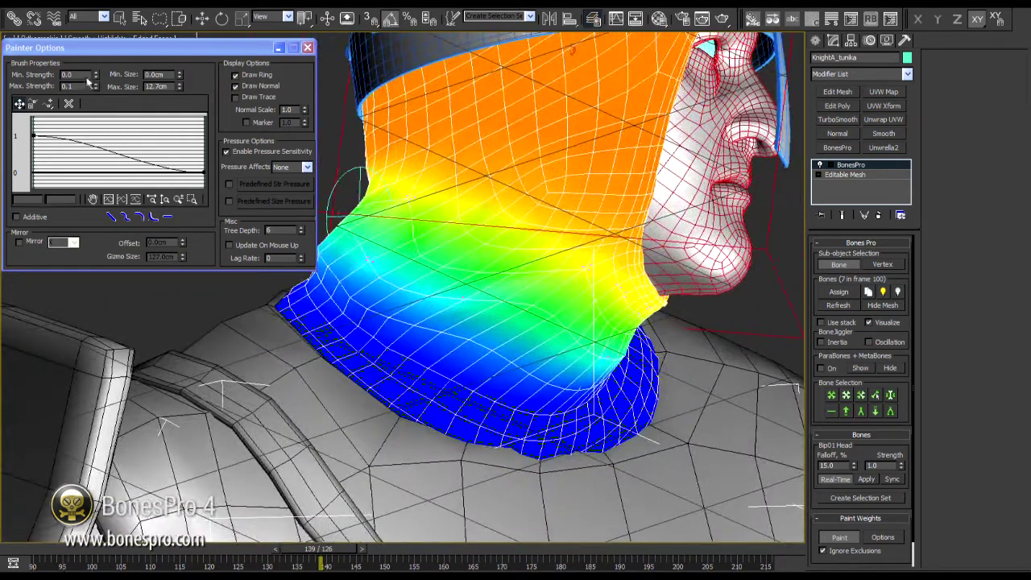
pyautogui.moveTo(97, 83); pyautogui.dragTo(97, 84)
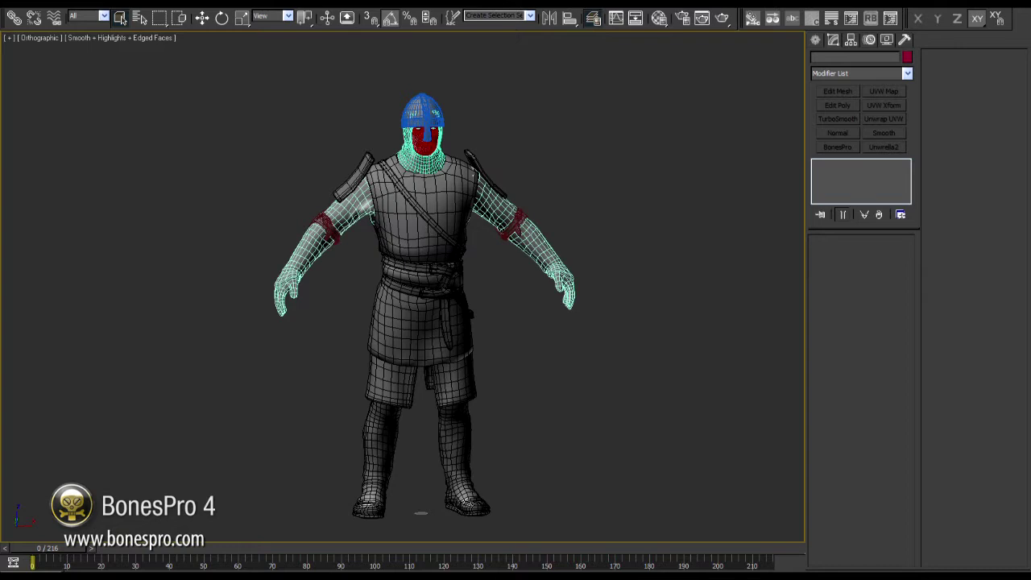
# Step: Examine the knight's tunic mesh and its belts and buckles up close in the front view
pyautogui.press('f')
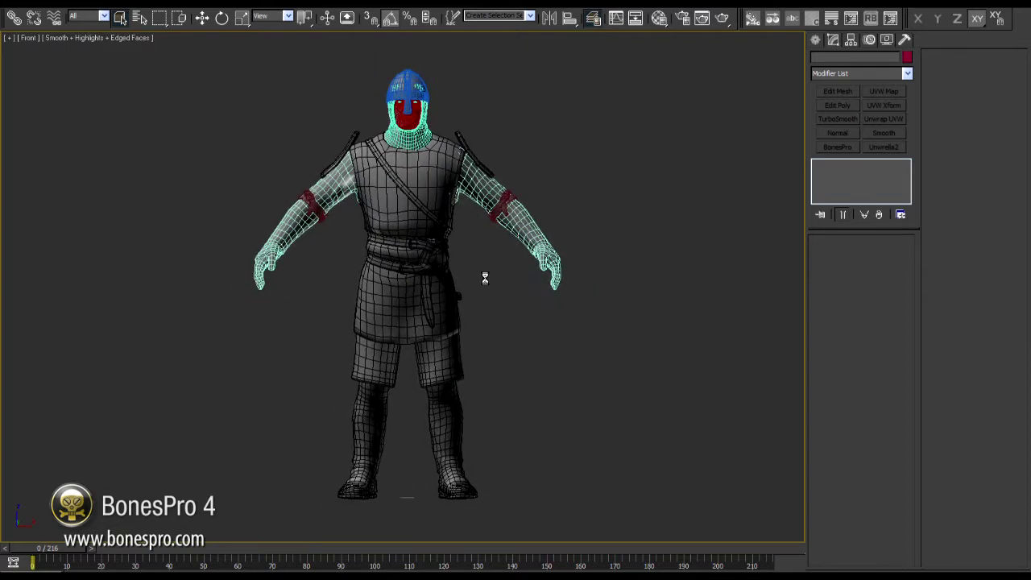
pyautogui.click(423, 226)
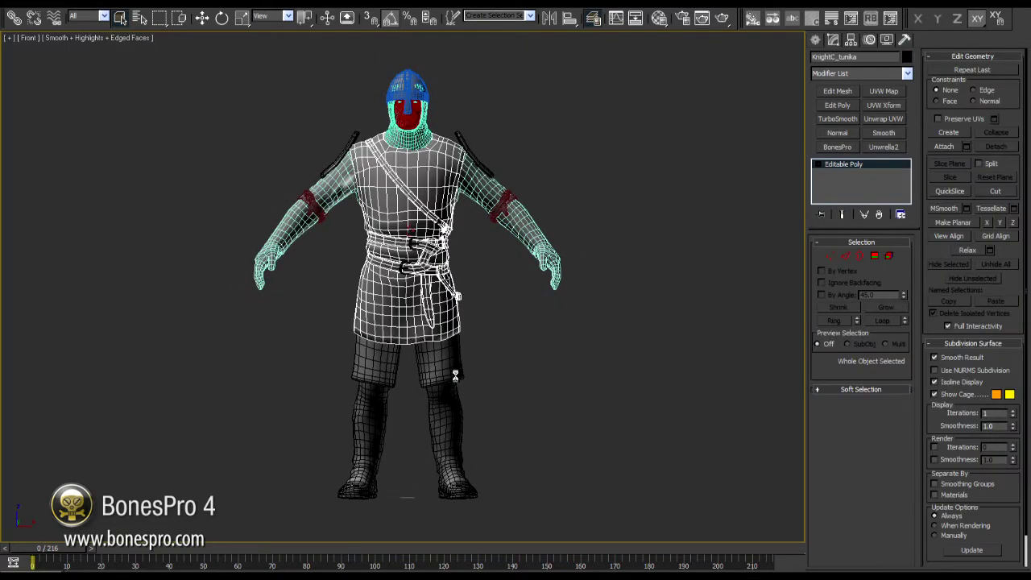
pyautogui.moveTo(514, 259); pyautogui.dragTo(471, 282, button='middle')
pyautogui.scroll(1, 532, 244)
pyautogui.scroll(-1, 532, 243)
pyautogui.scroll(2, 530, 319)
pyautogui.scroll(1, 531, 319)
pyautogui.scroll(1, 471, 285)
pyautogui.click(646, 317)
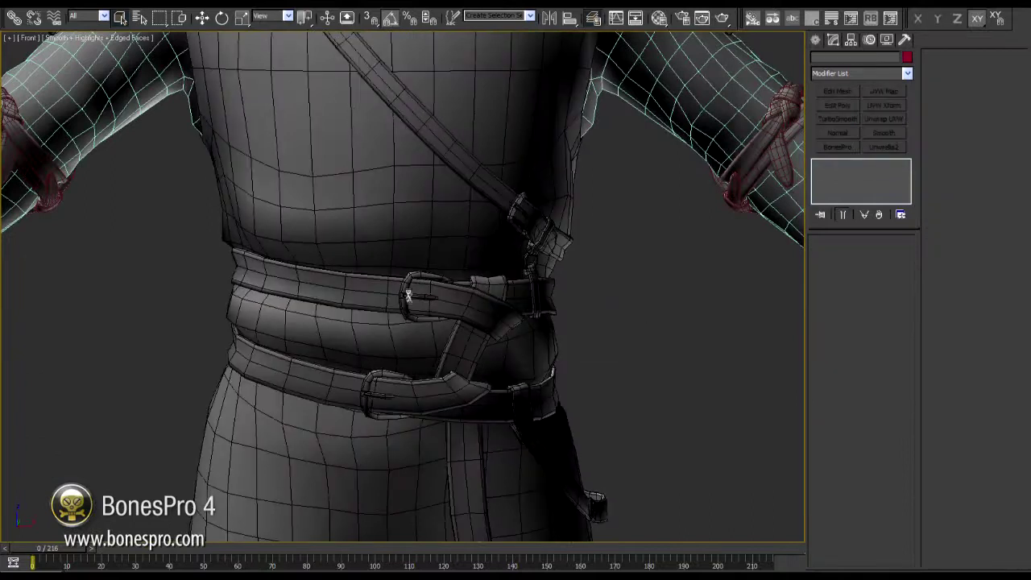
pyautogui.click(408, 296)
pyautogui.click(484, 180)
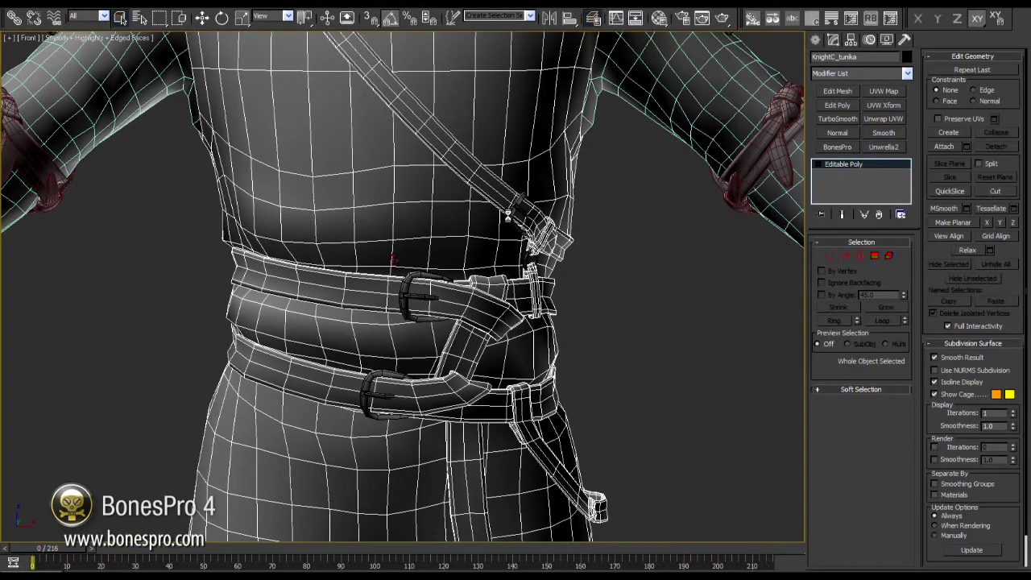
# Step: Examine the knight's separate arms and chainmail hood meshes in the front view
pyautogui.scroll(-2, 509, 216)
pyautogui.click(647, 188)
pyautogui.click(613, 152)
pyautogui.scroll(-2, 588, 104)
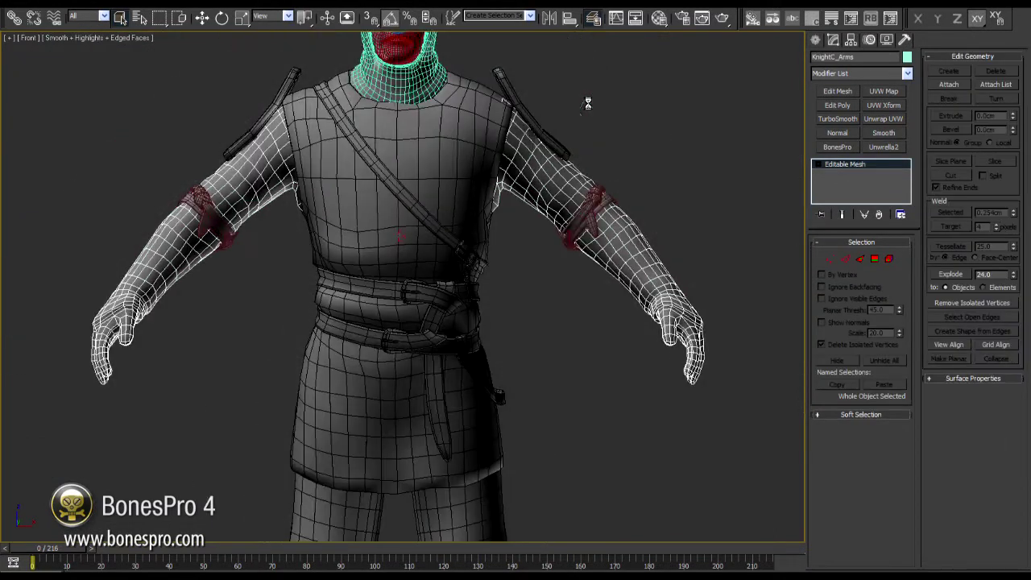
pyautogui.click(534, 115)
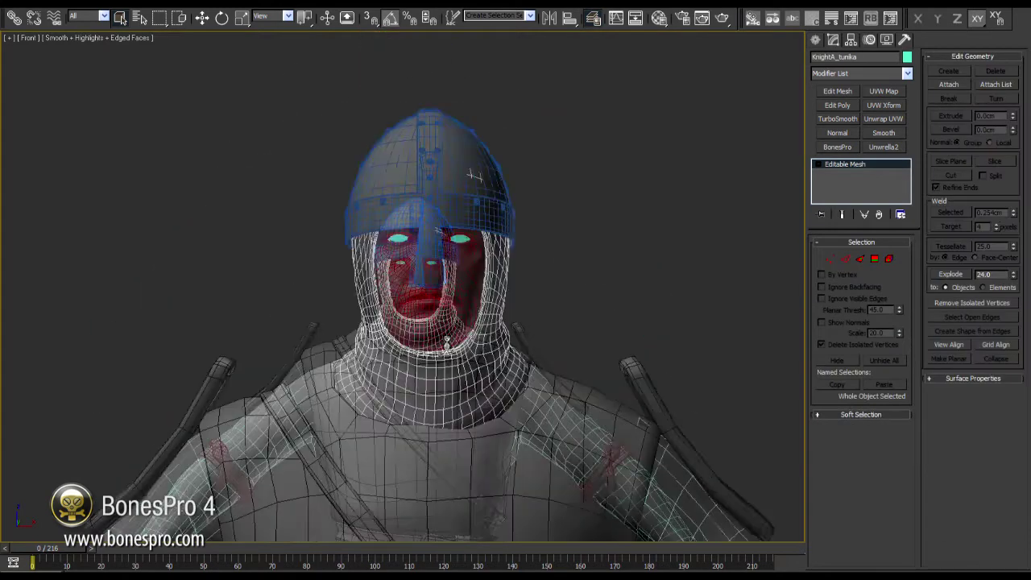
pyautogui.scroll(3, 474, 175)
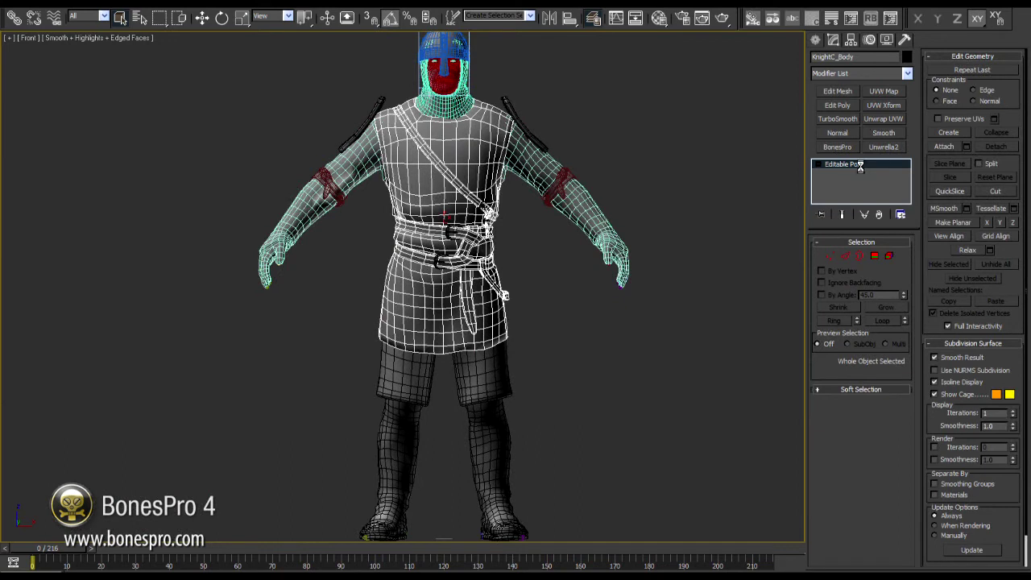
# Step: Add a BonesPro modifier to the KnightC_Body mesh and assign the bones of the BIP Knight selection set
pyautogui.click(837, 146)
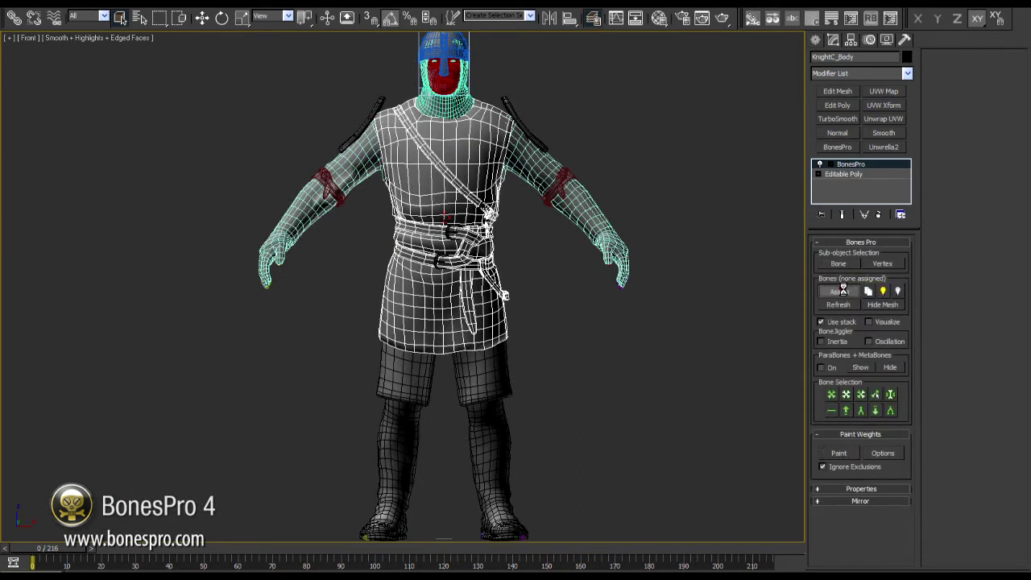
pyautogui.click(843, 291)
pyautogui.scroll(-5, 318, 142)
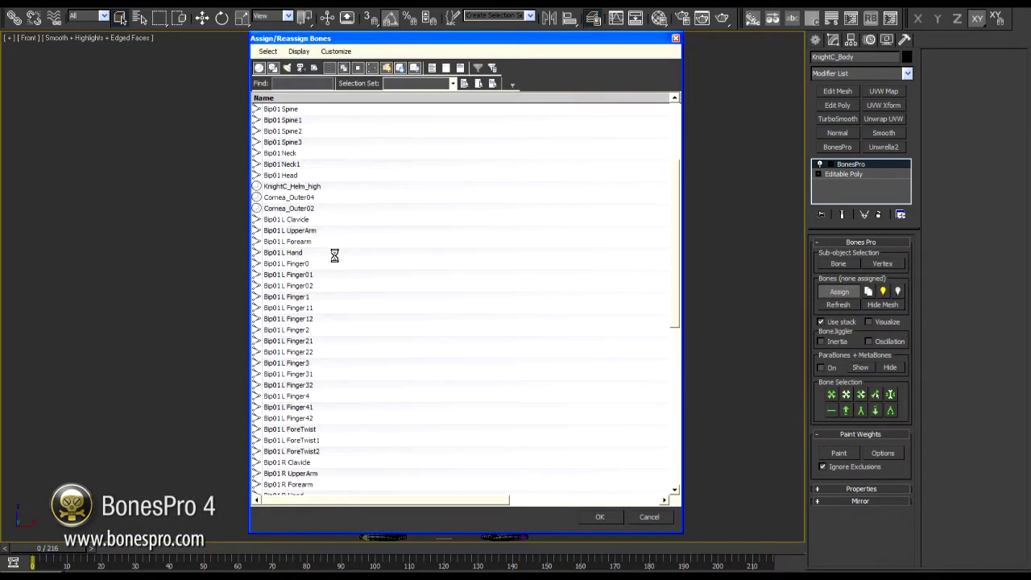
pyautogui.click(323, 100)
pyautogui.scroll(-7, 303, 184)
pyautogui.scroll(12, 313, 203)
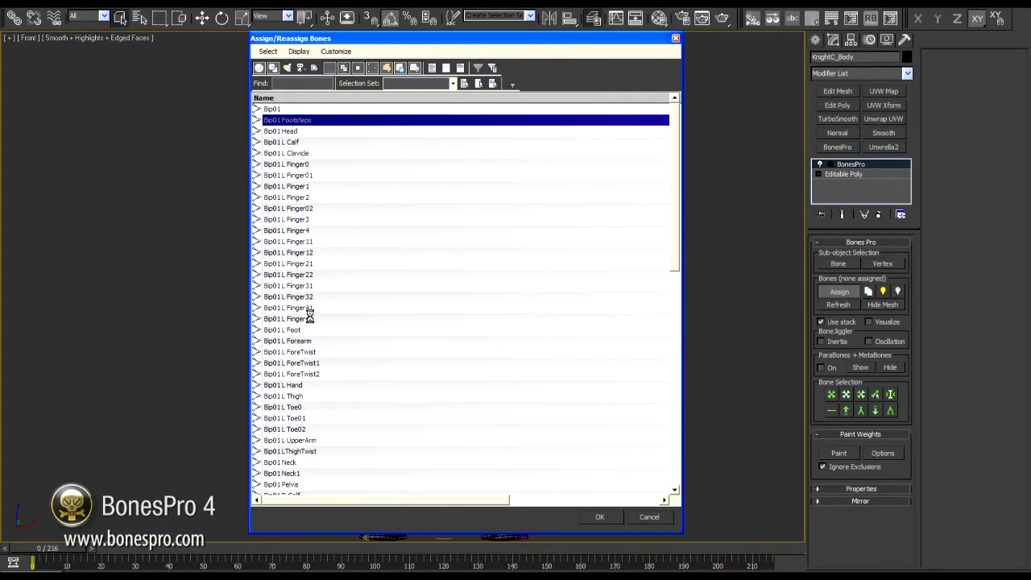
pyautogui.click(453, 83)
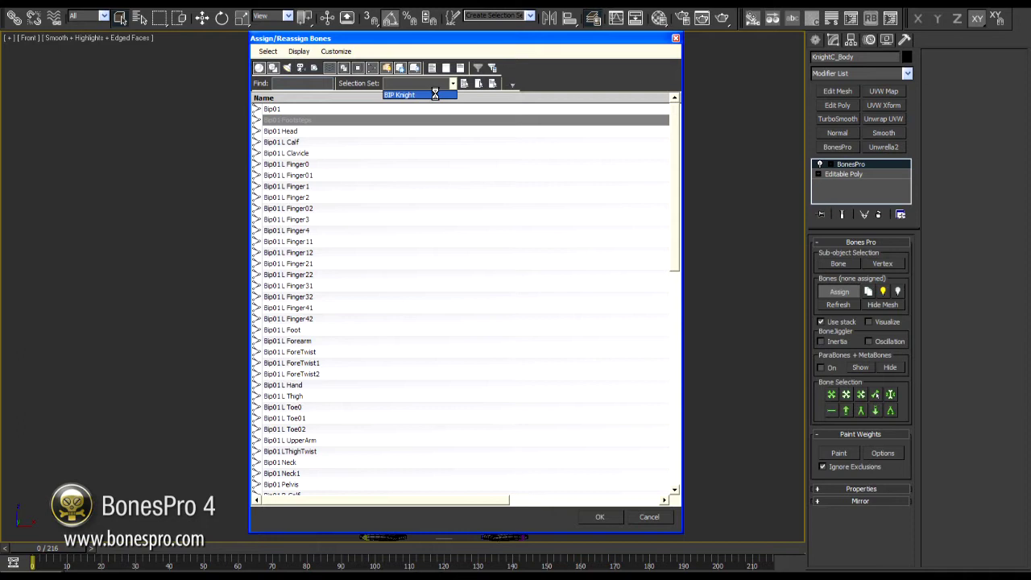
pyautogui.click(419, 95)
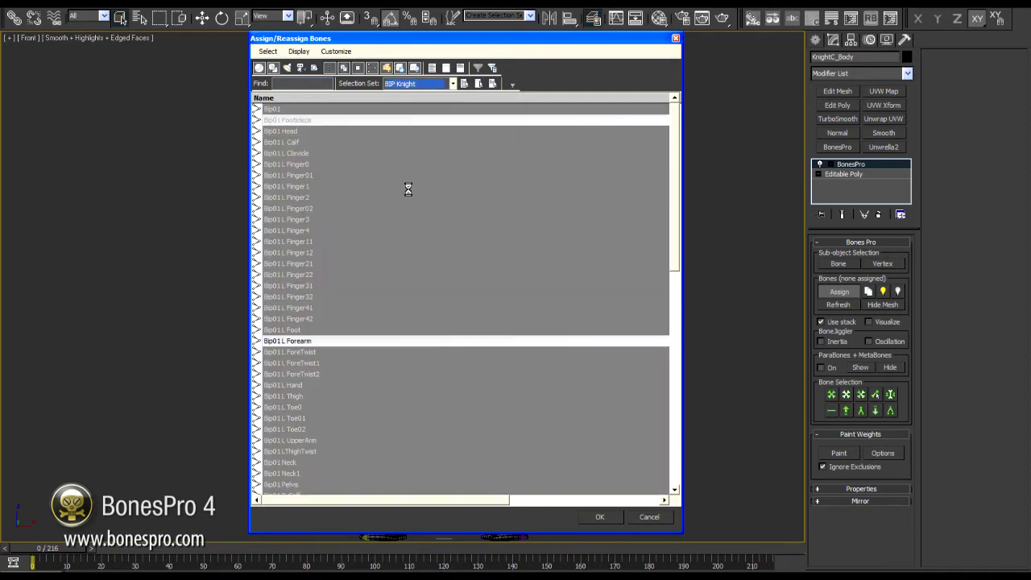
pyautogui.click(595, 518)
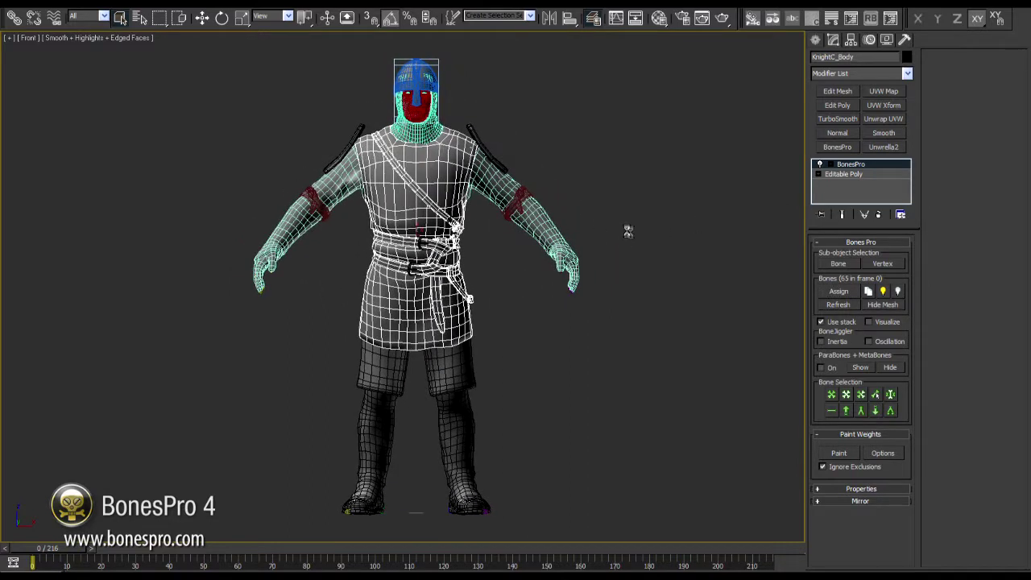
# Step: Add a BonesPro modifier to the knight's arms mesh and copy its bones from KnightC_Body
pyautogui.click(502, 225)
pyautogui.click(841, 148)
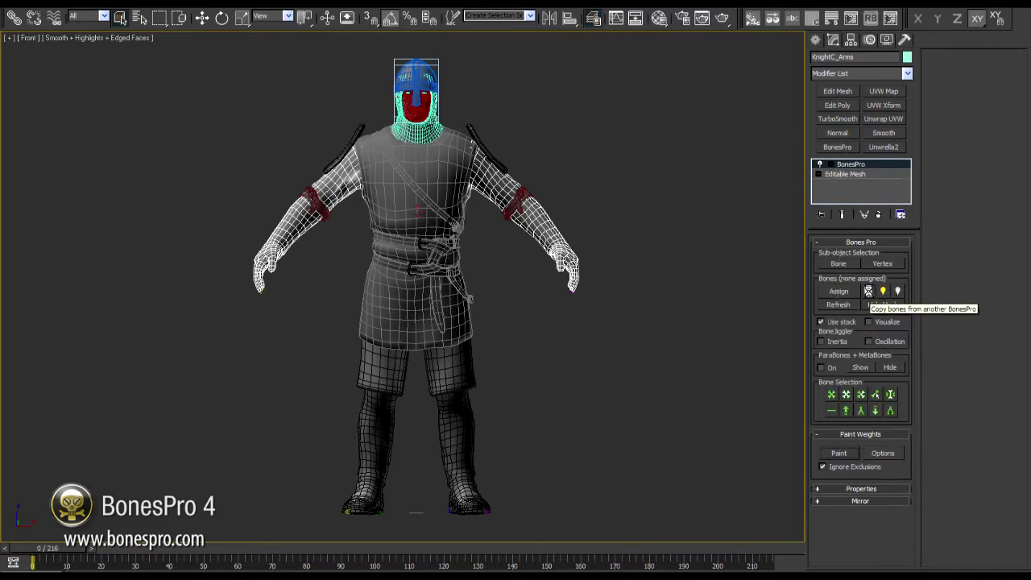
pyautogui.click(868, 293)
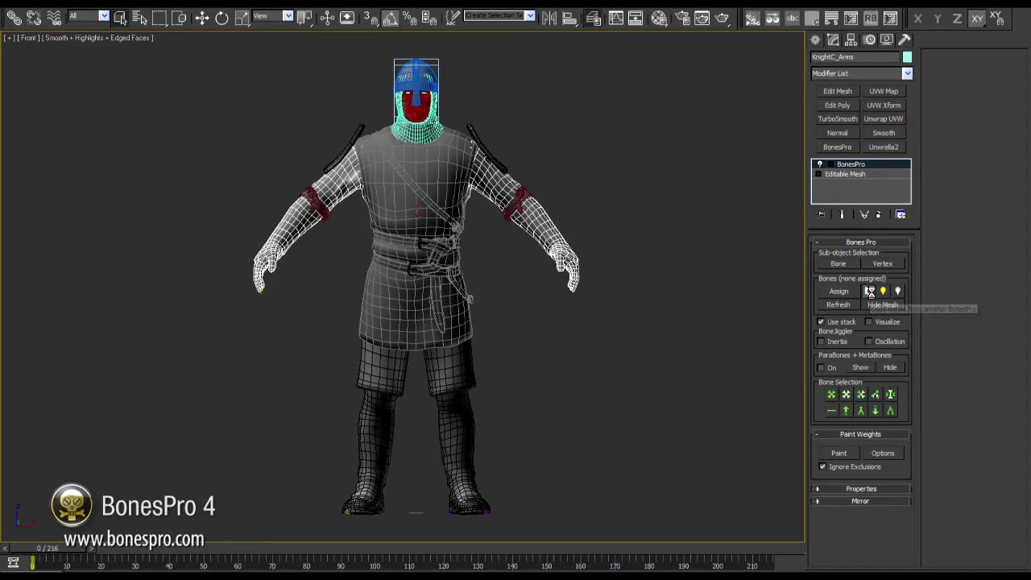
pyautogui.moveTo(542, 39); pyautogui.dragTo(710, 46)
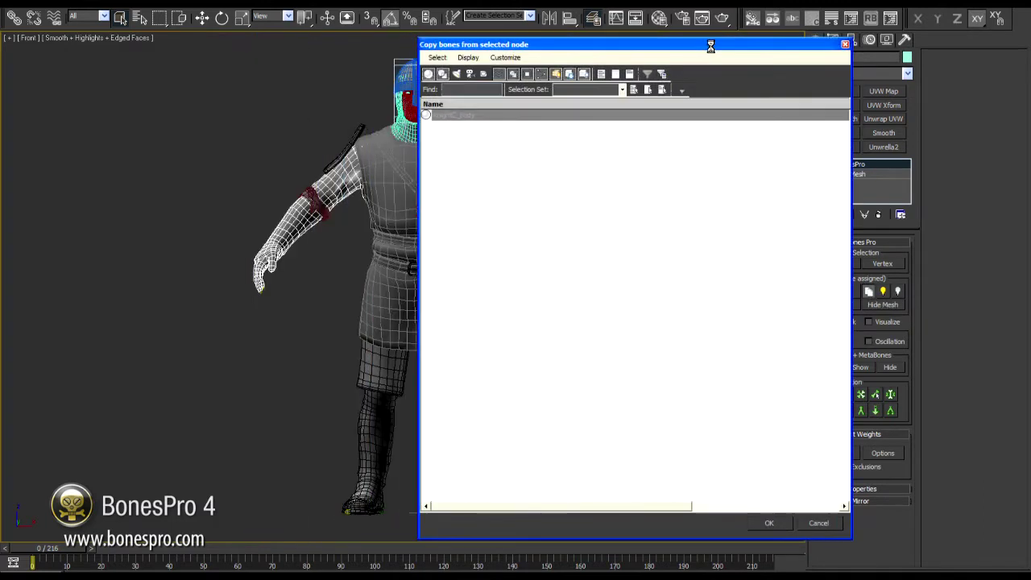
pyautogui.click(455, 116)
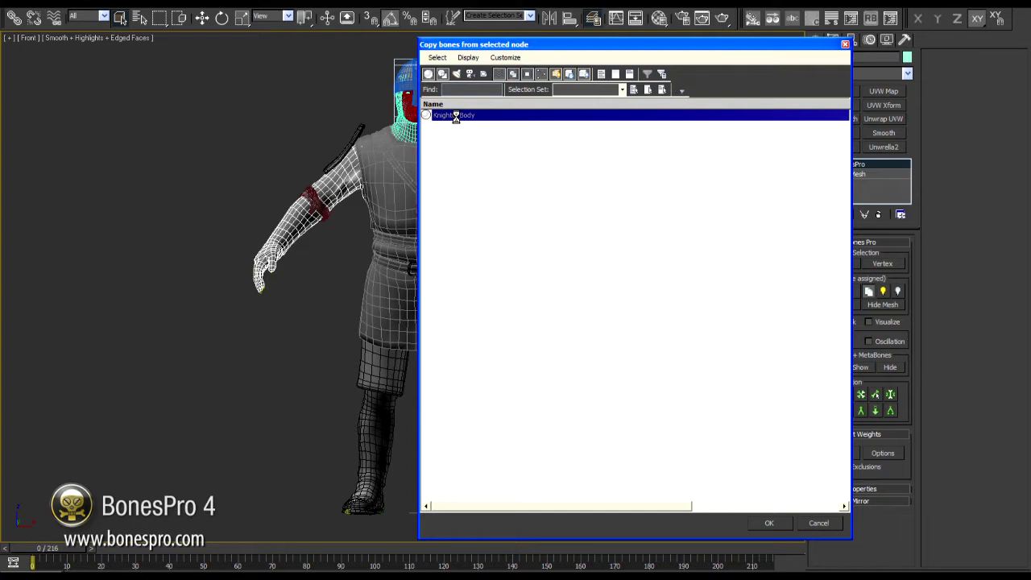
pyautogui.doubleClick(455, 116)
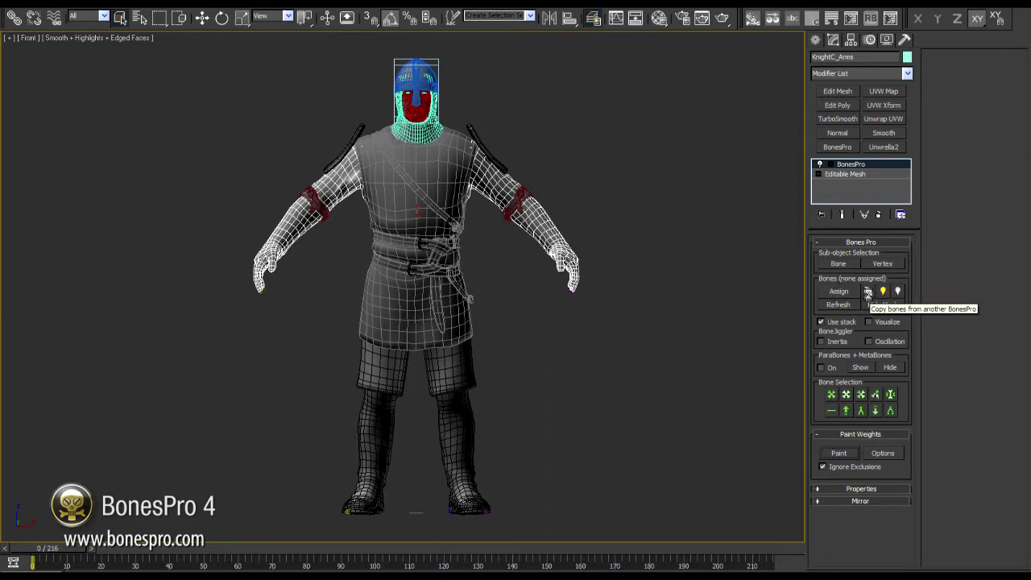
pyautogui.click(870, 292)
pyautogui.moveTo(542, 40); pyautogui.dragTo(710, 46)
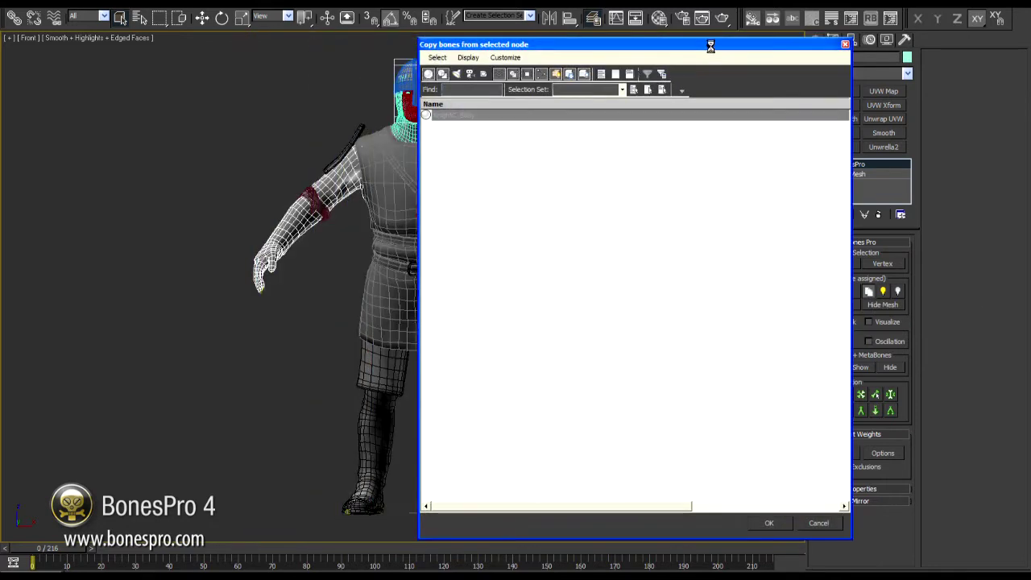
pyautogui.click(460, 116)
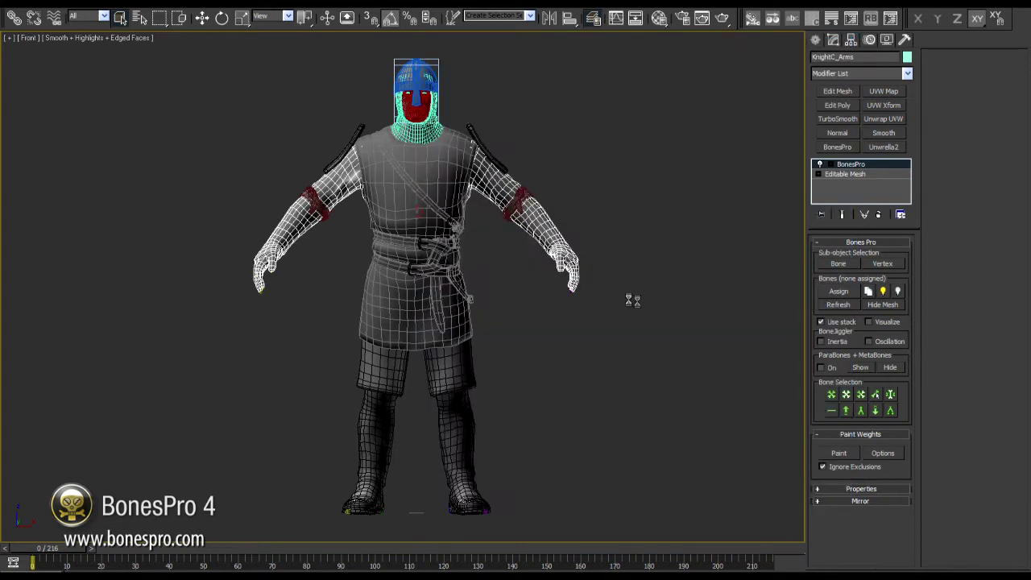
# Step: Add a BonesPro modifier to the elbow wrap on the knight's left arm and copy its bones from KnightC_Body
pyautogui.click(481, 208)
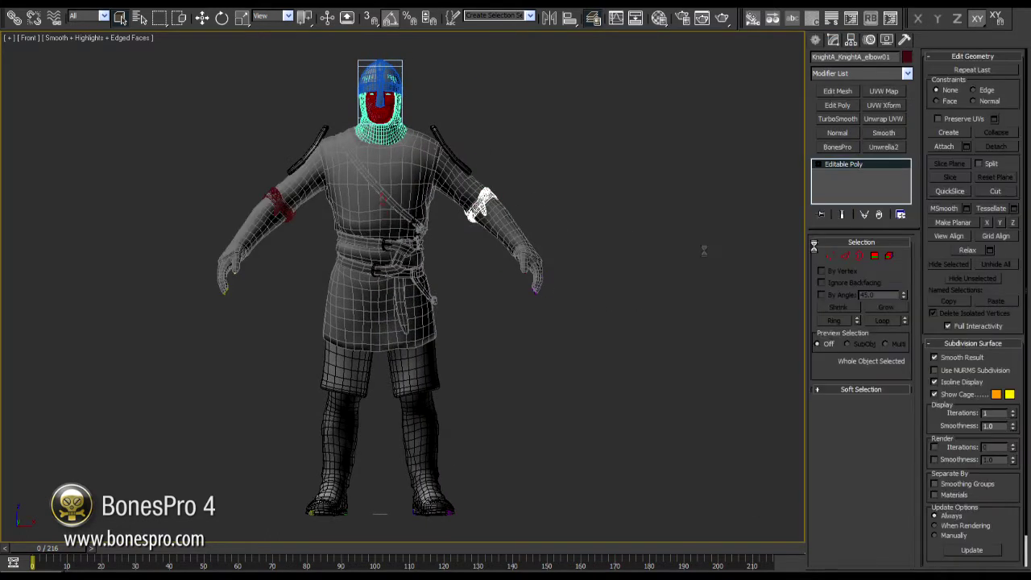
pyautogui.click(849, 147)
pyautogui.click(870, 292)
pyautogui.doubleClick(458, 115)
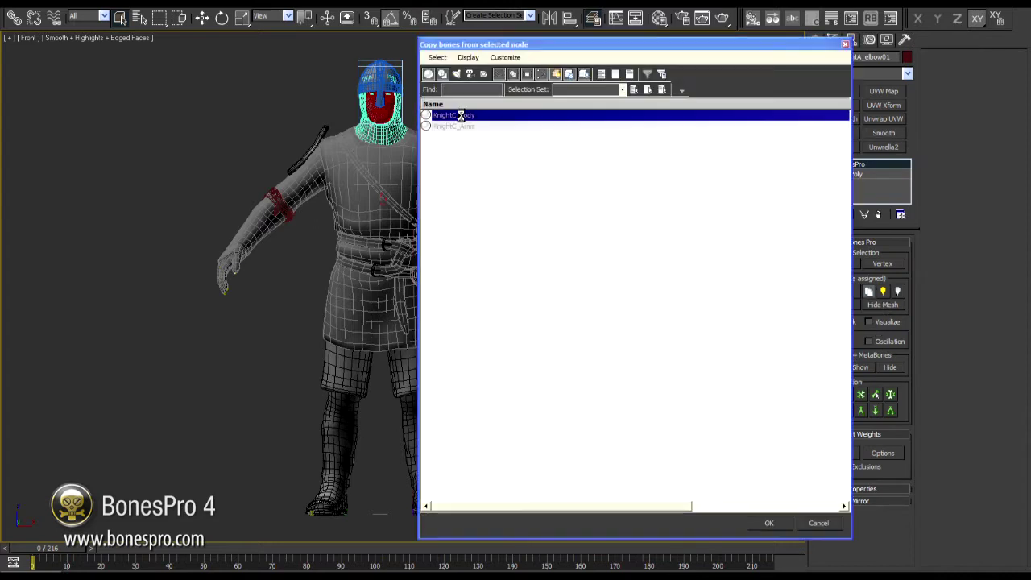
# Step: Give the elbow wrap on the knight's right arm a BonesPro modifier with the bones copied from KnightC_Body
pyautogui.click(278, 202)
pyautogui.click(277, 201)
pyautogui.click(838, 146)
pyautogui.click(871, 293)
pyautogui.click(469, 116)
# Step: Add a BonesPro modifier to the chainmail hood and copy its bones from KnightC_Body
pyautogui.click(387, 135)
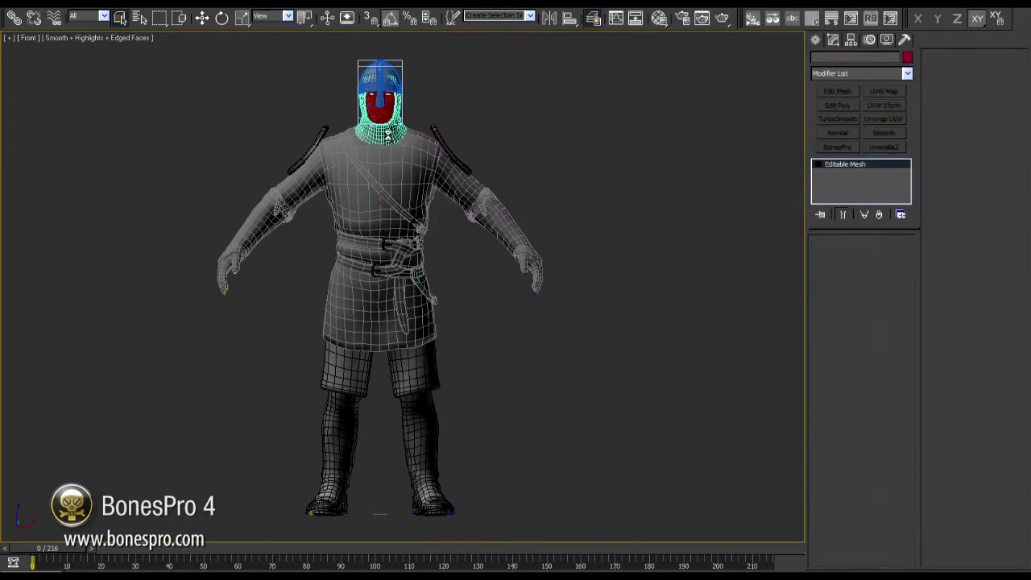
pyautogui.click(839, 148)
pyautogui.click(870, 292)
pyautogui.click(470, 115)
pyautogui.click(769, 522)
# Step: Add a BonesPro modifier to the knight's head mesh and copy its bones from KnightC_Body
pyautogui.click(395, 132)
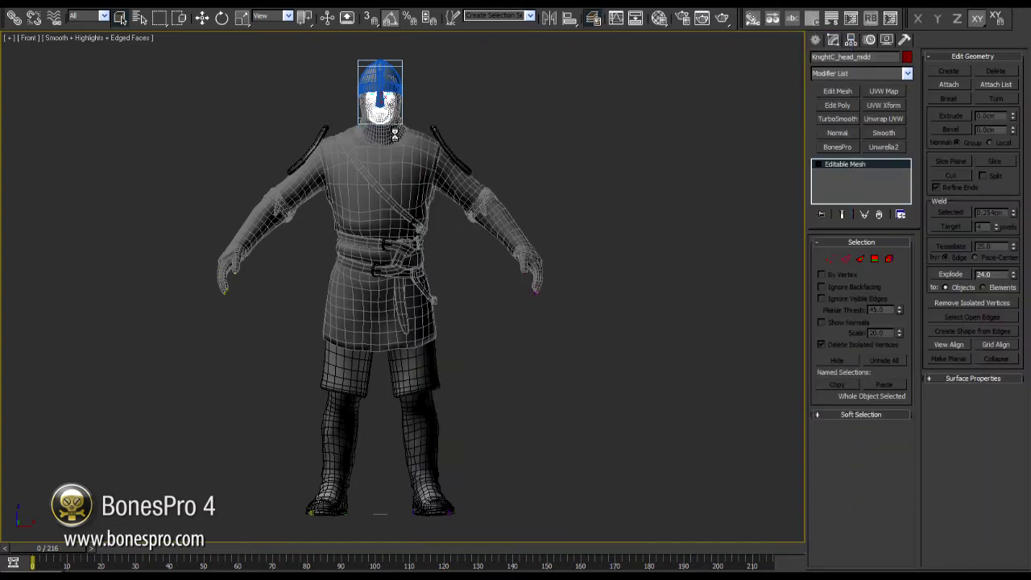
pyautogui.click(843, 148)
pyautogui.click(870, 292)
pyautogui.doubleClick(464, 116)
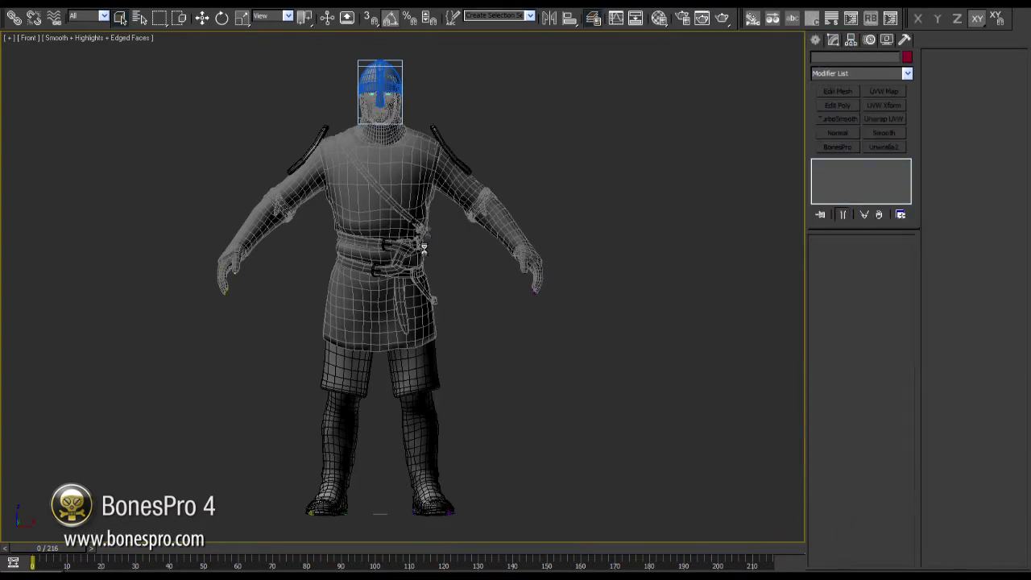
# Step: Add a BonesPro modifier to the knee-length trousers mesh and copy its bones from KnightC_Body
pyautogui.click(423, 367)
pyautogui.click(844, 149)
pyautogui.click(869, 292)
pyautogui.doubleClick(469, 115)
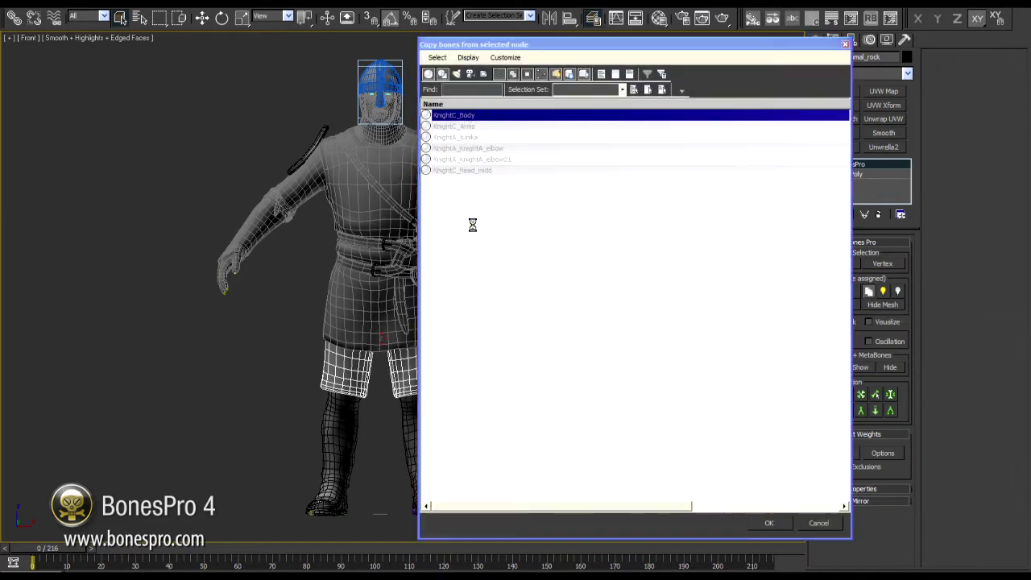
# Step: Add a BonesPro modifier to the lower legs and boots mesh and copy its bones from an already rigged mesh
pyautogui.click(423, 440)
pyautogui.click(837, 146)
pyautogui.click(869, 292)
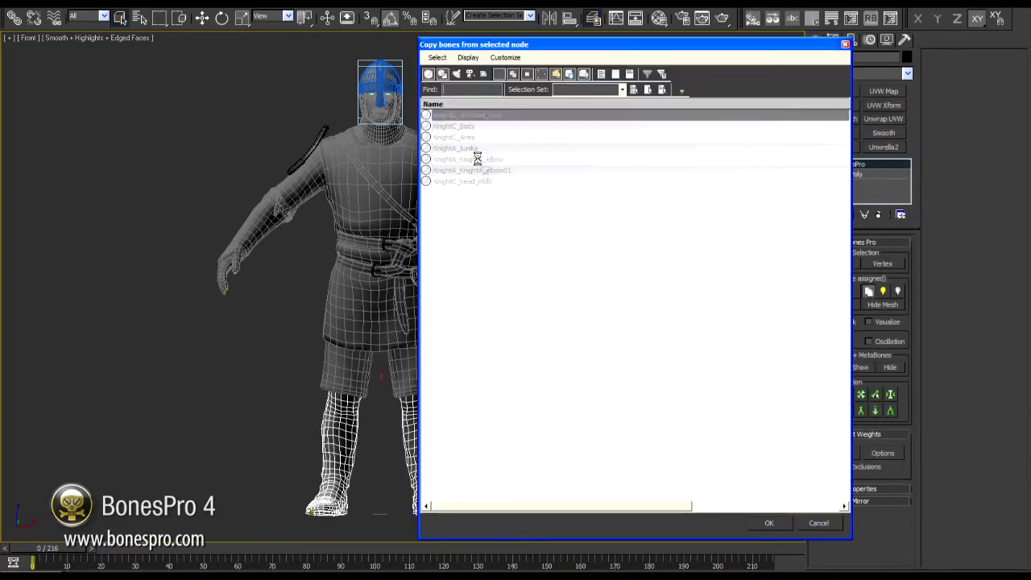
pyautogui.click(768, 522)
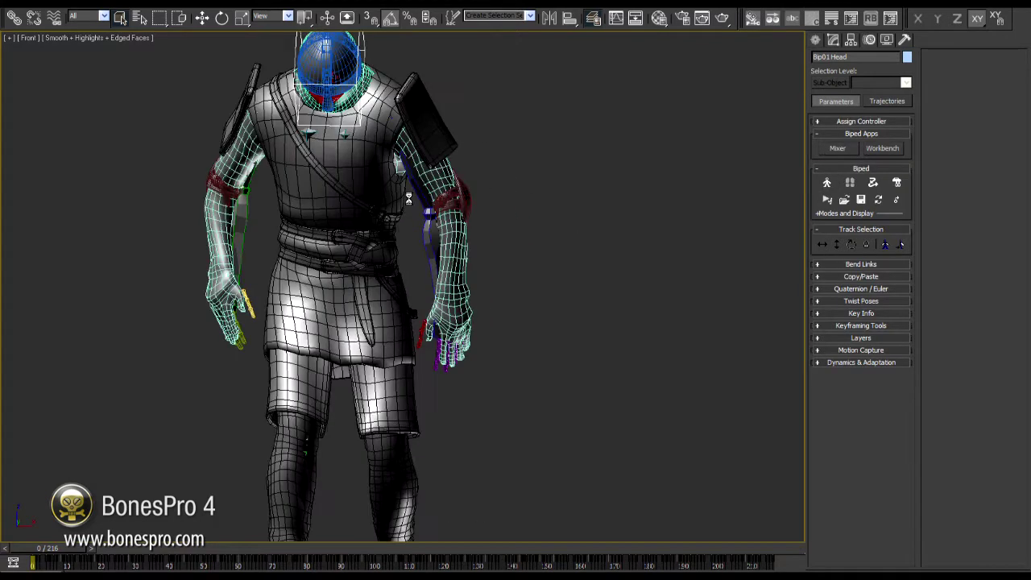
# Step: Lower the falloff of the Bip01 Spine1 and Bip01 Head bones on the KnightC_Body mesh
pyautogui.moveTo(428, 298); pyautogui.dragTo(417, 250, button='middle')
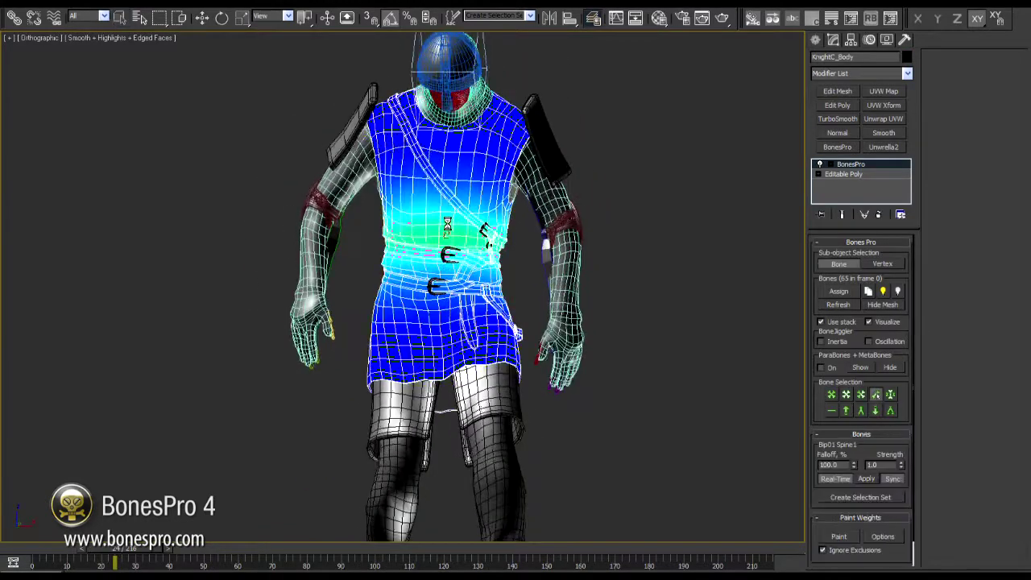
pyautogui.moveTo(854, 465); pyautogui.dragTo(851, 481)
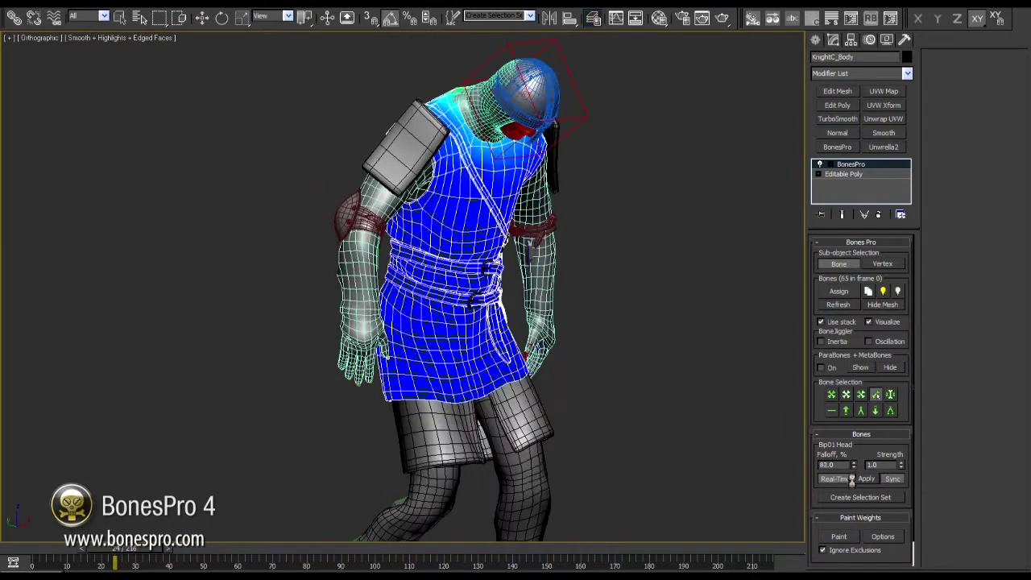
pyautogui.moveTo(851, 481); pyautogui.dragTo(845, 511)
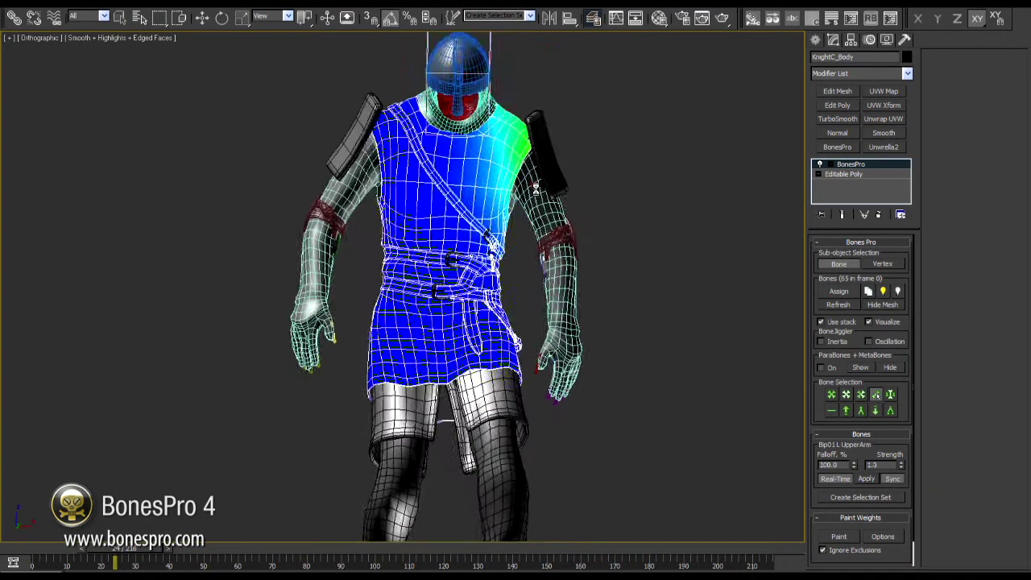
# Step: Set the falloff of both upper-arm bones to 50 % on the KnightC_Arms mesh
pyautogui.moveTo(536, 189); pyautogui.dragTo(558, 173, button='middle')
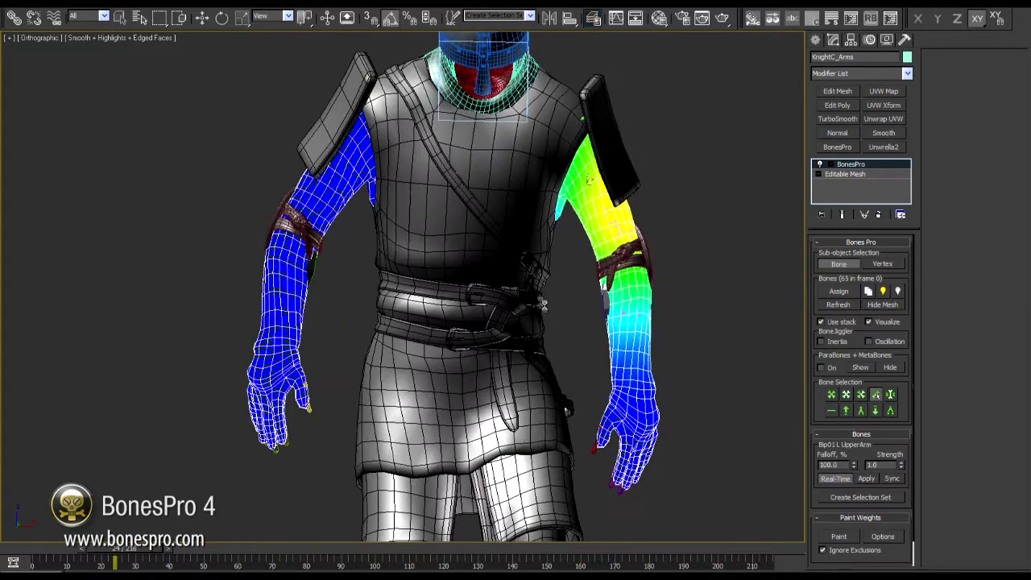
pyautogui.write('50')
pyautogui.press('Tab')
pyautogui.click(341, 162)
pyautogui.write('50')
pyautogui.press('Tab')
pyautogui.moveTo(844, 464)
pyautogui.mouseDown()
pyautogui.moveTo(817, 461)
pyautogui.moveTo(814, 440)
pyautogui.moveTo(854, 472)
pyautogui.mouseUp()
pyautogui.click(277, 368)
pyautogui.scroll(-3, 809, 439)
# Step: Select the KnightC_head_midd mesh in a maximized Right view and switch its BonesPro modifier to vertex editing
pyautogui.click(883, 264)
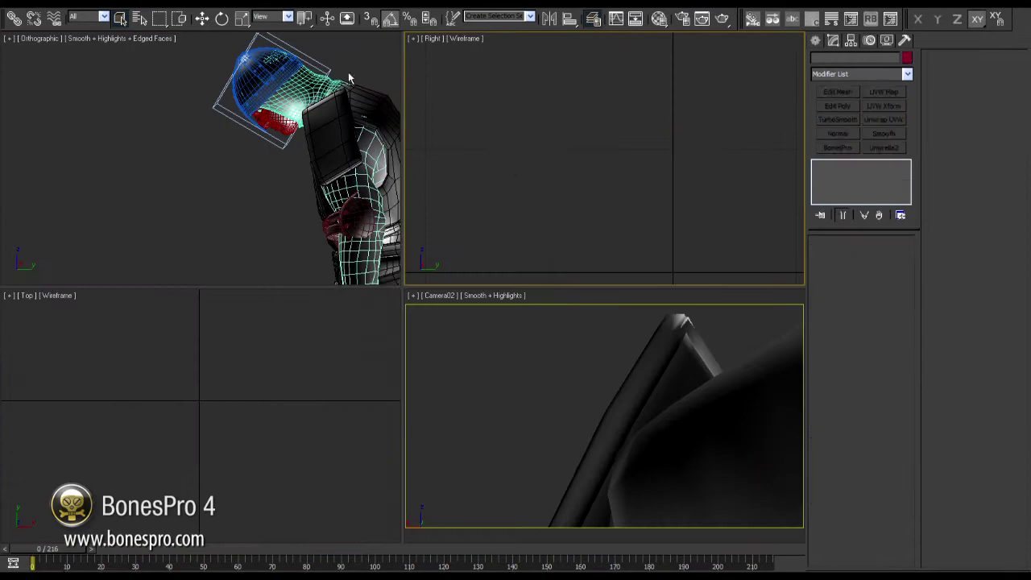
pyautogui.click(331, 71)
pyautogui.click(869, 41)
pyautogui.rightClick(688, 185)
pyautogui.hotkey('alt', 'w')
pyautogui.scroll(3, 501, 108)
pyautogui.moveTo(485, 256); pyautogui.dragTo(456, 375, button='middle')
pyautogui.scroll(1, 456, 375)
pyautogui.press('F3')
pyautogui.click(462, 214)
pyautogui.scroll(1, 462, 215)
pyautogui.press('F3')
pyautogui.moveTo(519, 325); pyautogui.dragTo(497, 339, button='middle')
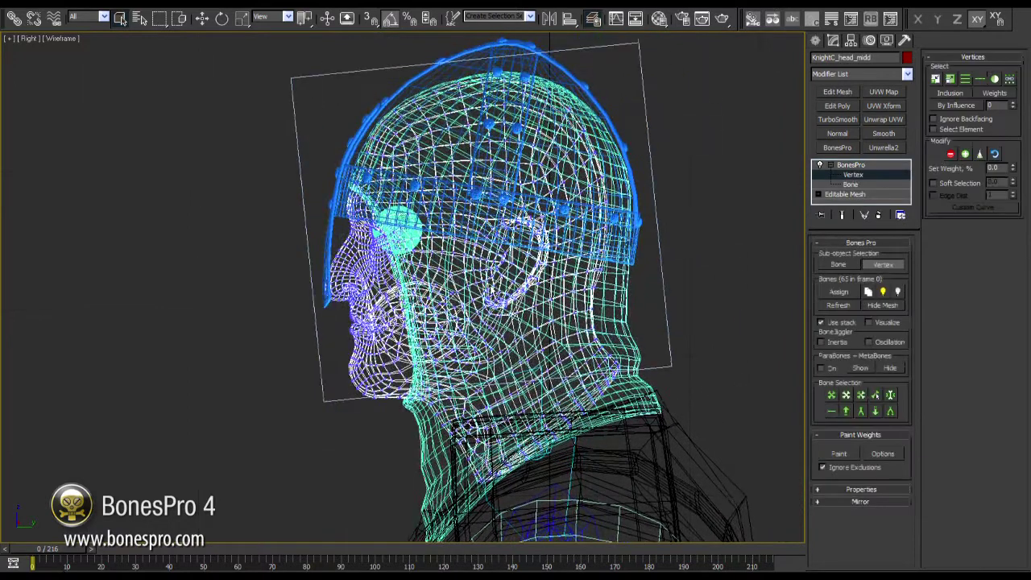
# Step: Isolate the KnightC_head_midd mesh and display its side profile in wireframe
pyautogui.scroll(1, 490, 291)
pyautogui.moveTo(491, 288); pyautogui.dragTo(509, 267, button='middle')
pyautogui.press('F3')
pyautogui.scroll(-1, 496, 290)
pyautogui.moveTo(432, 386); pyautogui.dragTo(435, 369, button='middle')
pyautogui.scroll(1, 448, 338)
pyautogui.hotkey('alt', 'q')
pyautogui.moveTo(458, 316); pyautogui.dragTo(524, 299, button='middle')
pyautogui.scroll(2, 524, 299)
pyautogui.press('F3')
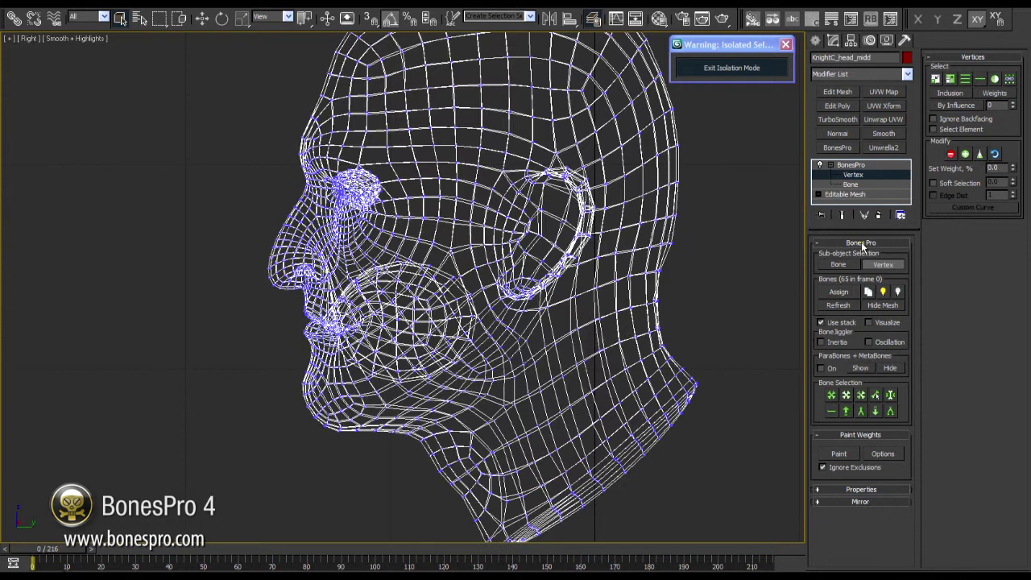
# Step: Select all face and skull vertices above the neck, end the isolation and set their head bone weight to 100 %
pyautogui.scroll(-2, 181, 42)
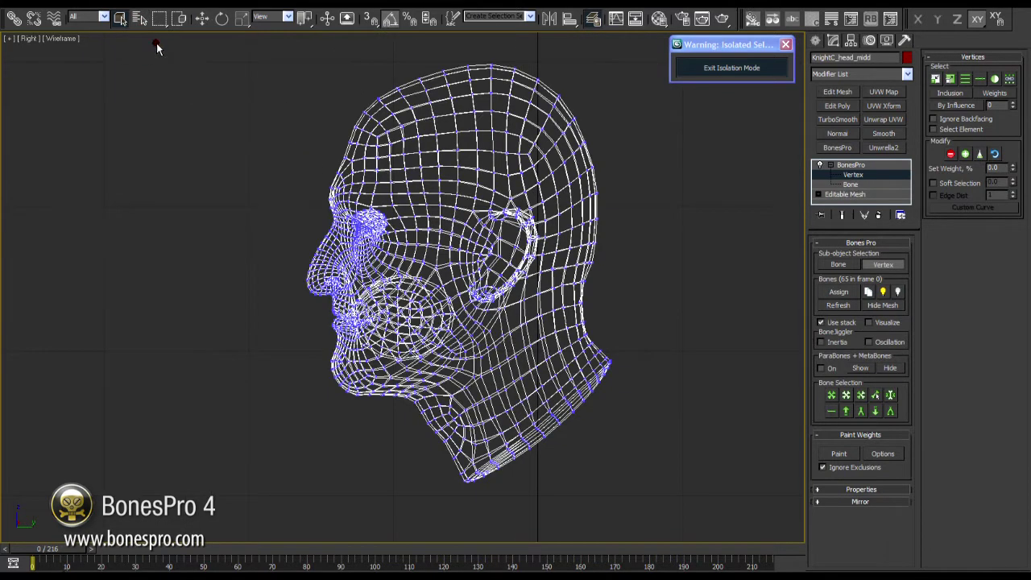
pyautogui.moveTo(232, 207)
pyautogui.mouseDown()
pyautogui.moveTo(212, 305)
pyautogui.moveTo(403, 407)
pyautogui.moveTo(440, 390)
pyautogui.moveTo(501, 306)
pyautogui.moveTo(539, 283)
pyautogui.moveTo(617, 269)
pyautogui.moveTo(625, 80)
pyautogui.moveTo(307, 95)
pyautogui.moveTo(244, 180)
pyautogui.mouseUp()
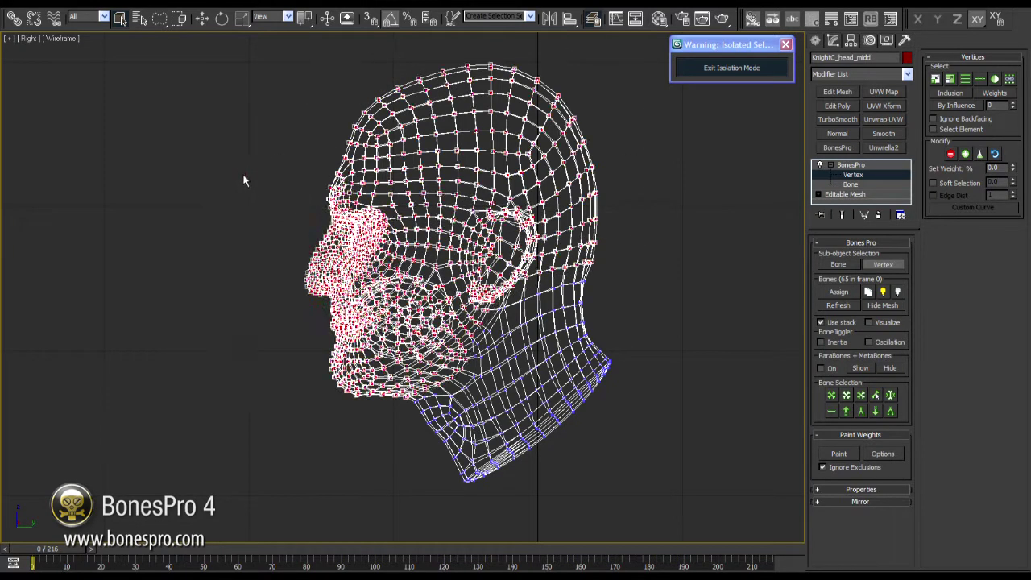
pyautogui.press('F4')
pyautogui.moveTo(490, 283); pyautogui.dragTo(464, 276, button='middle')
pyautogui.press('F3')
pyautogui.click(746, 71)
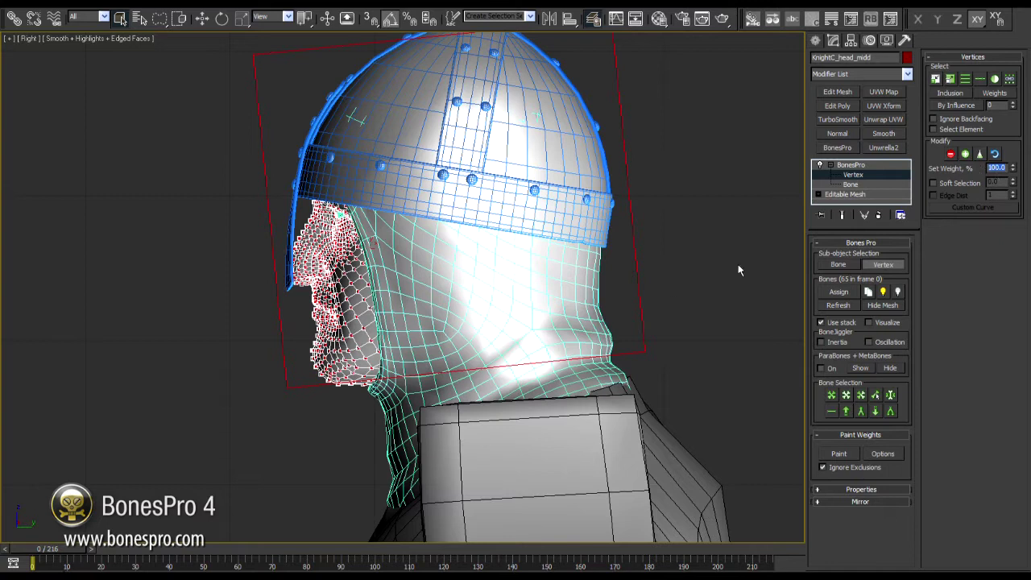
pyautogui.moveTo(738, 265); pyautogui.dragTo(726, 262, button='middle')
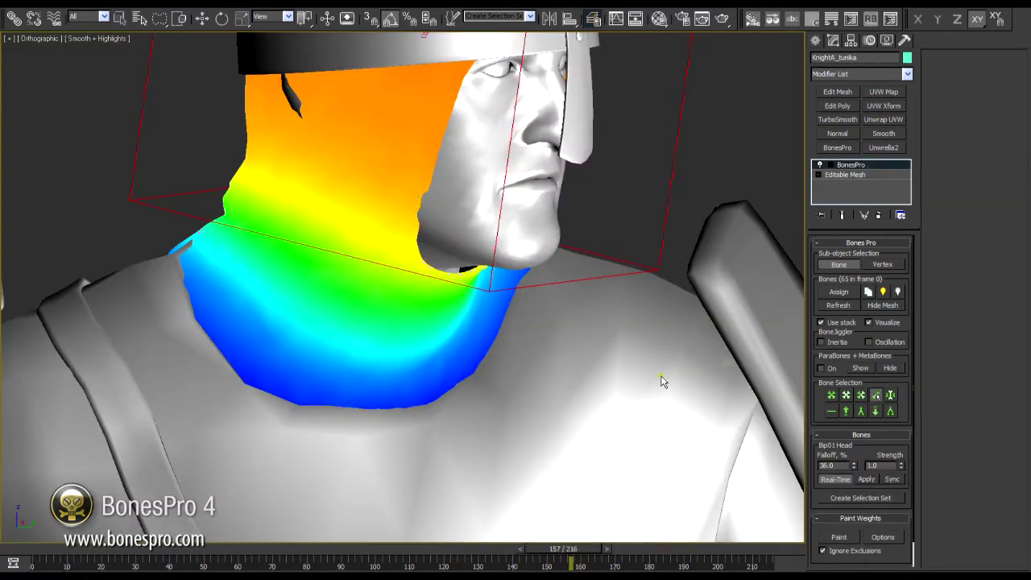
# Step: Start weight painting for the Bip01 Head bone on the KnightA_tunika hood and open the painter options
pyautogui.keyDown('alt'); pyautogui.moveTo(565, 252); pyautogui.dragTo(613, 305, button='middle'); pyautogui.keyUp('alt')
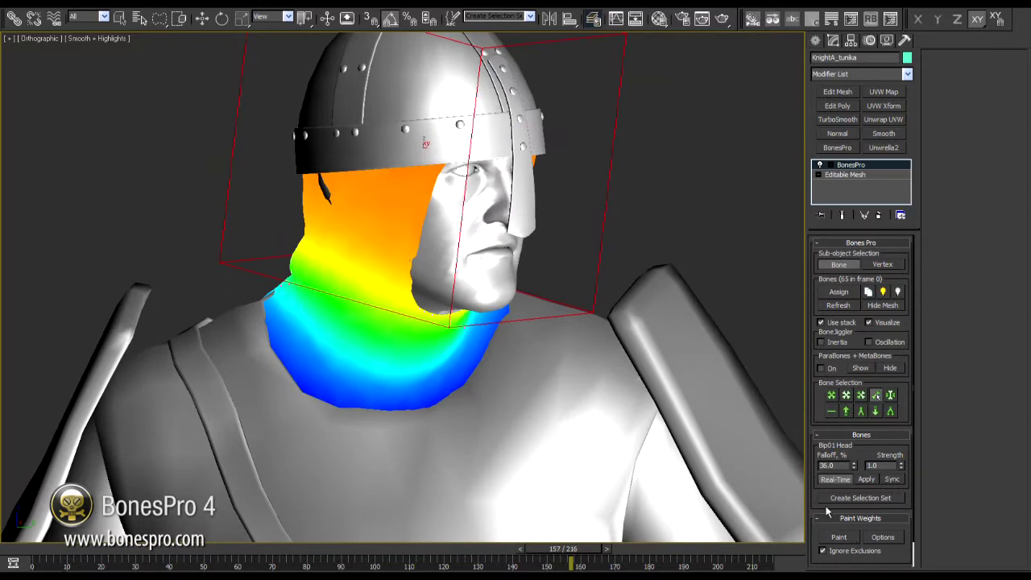
pyautogui.scroll(-2, 826, 512)
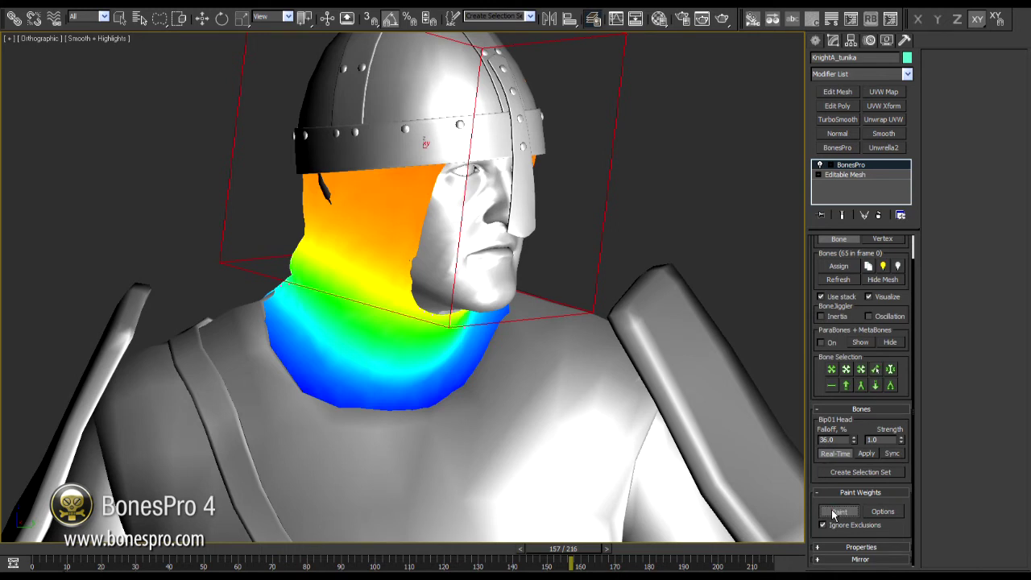
pyautogui.click(883, 511)
pyautogui.moveTo(526, 260)
pyautogui.keyDown('alt'); pyautogui.mouseDown(button='middle')
pyautogui.moveTo(603, 276)
pyautogui.moveTo(501, 277)
pyautogui.moveTo(481, 295)
pyautogui.mouseUp(button='middle'); pyautogui.keyUp('alt')
pyautogui.scroll(3, 501, 294)
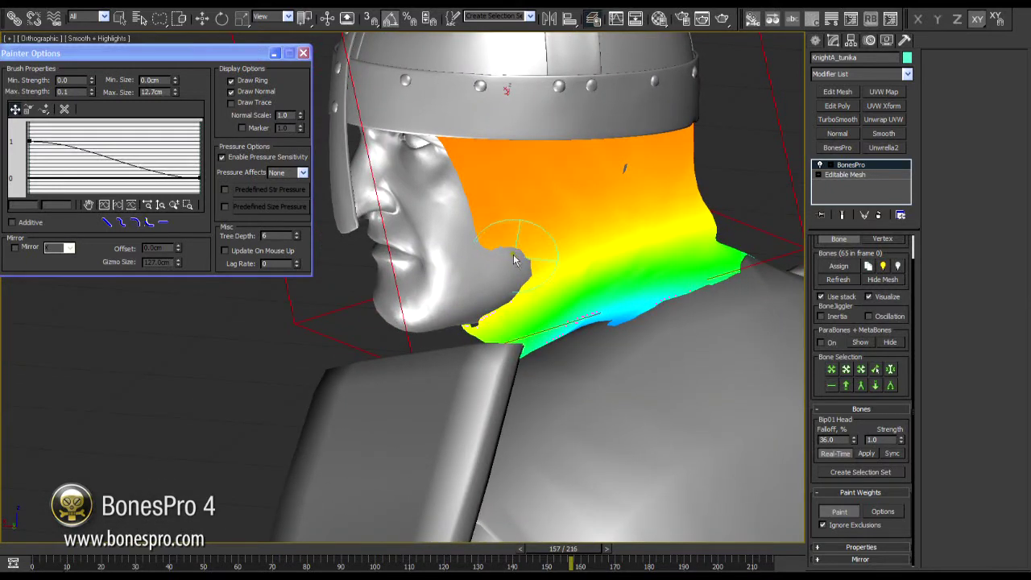
# Step: Increase the Bip01 Head influence on the hood's edge beside the jaw using a 0.1 maximum strength brush
pyautogui.keyDown('alt'); pyautogui.moveTo(496, 302); pyautogui.dragTo(538, 308, button='middle'); pyautogui.keyUp('alt')
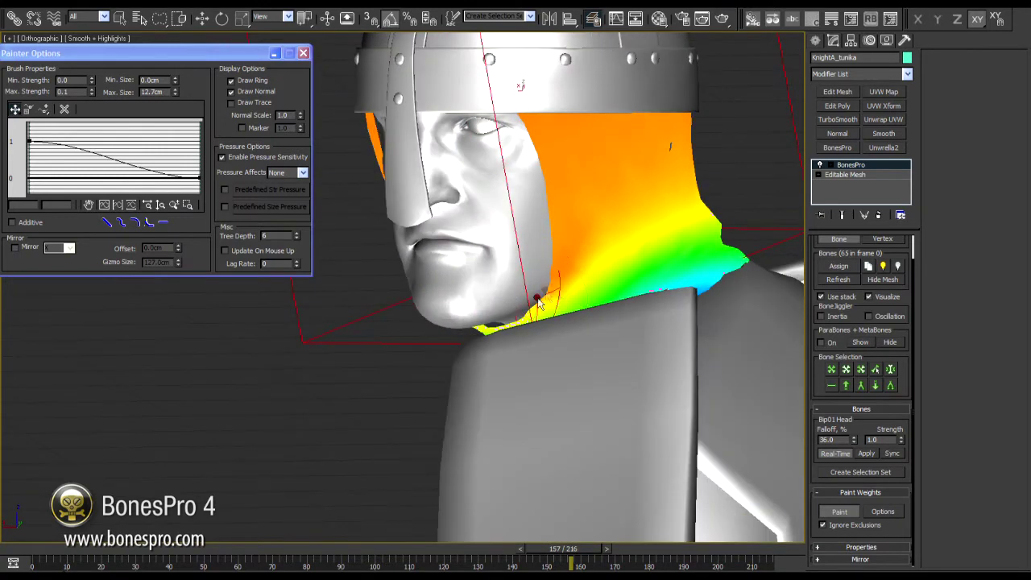
pyautogui.press('F4')
pyautogui.keyDown('alt'); pyautogui.moveTo(562, 293); pyautogui.dragTo(578, 288, button='middle'); pyautogui.keyUp('alt')
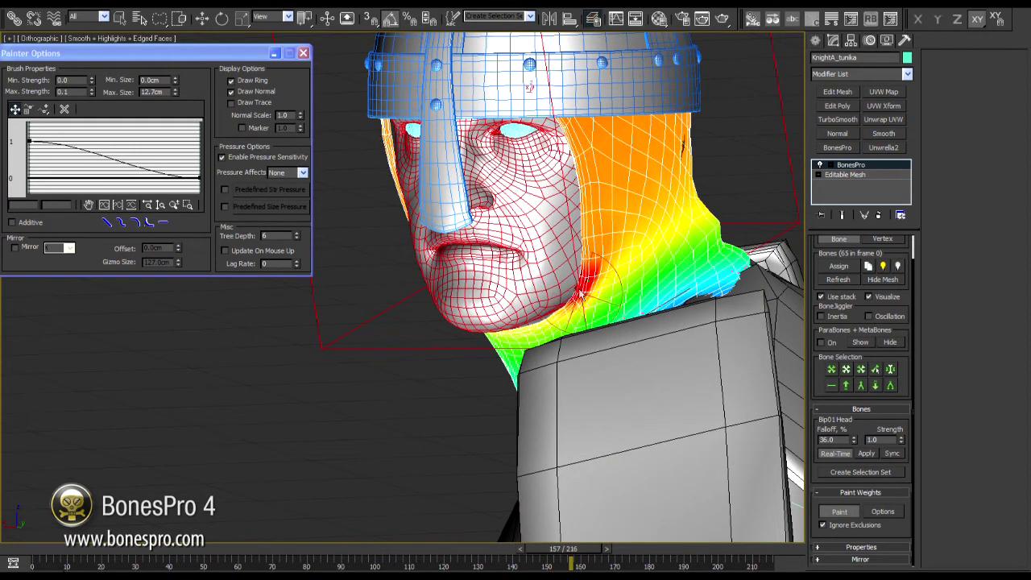
pyautogui.keyDown('alt'); pyautogui.moveTo(588, 213); pyautogui.dragTo(603, 230, button='middle'); pyautogui.keyUp('alt')
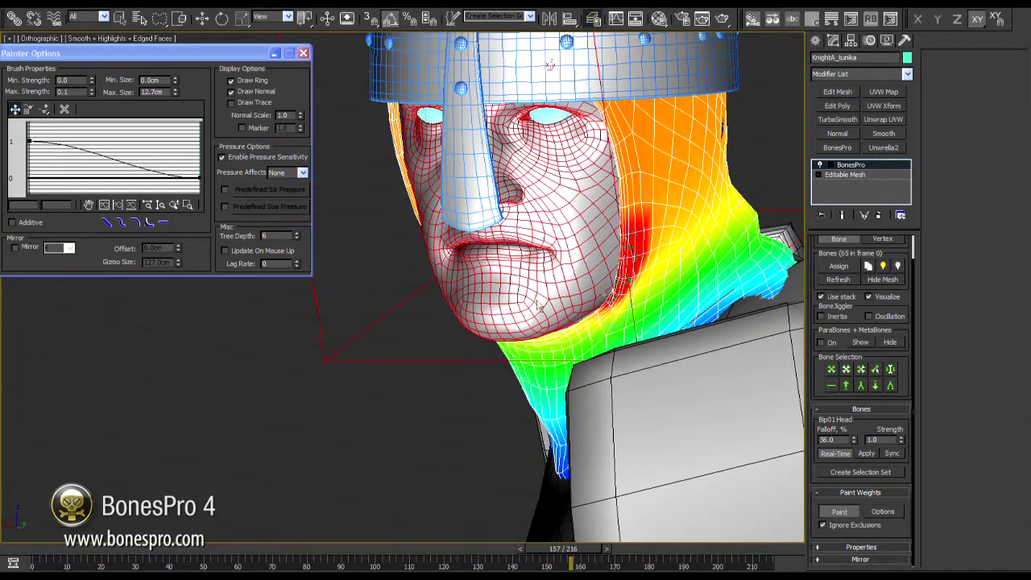
pyautogui.keyDown('alt'); pyautogui.moveTo(620, 265); pyautogui.dragTo(614, 296, button='middle'); pyautogui.keyUp('alt')
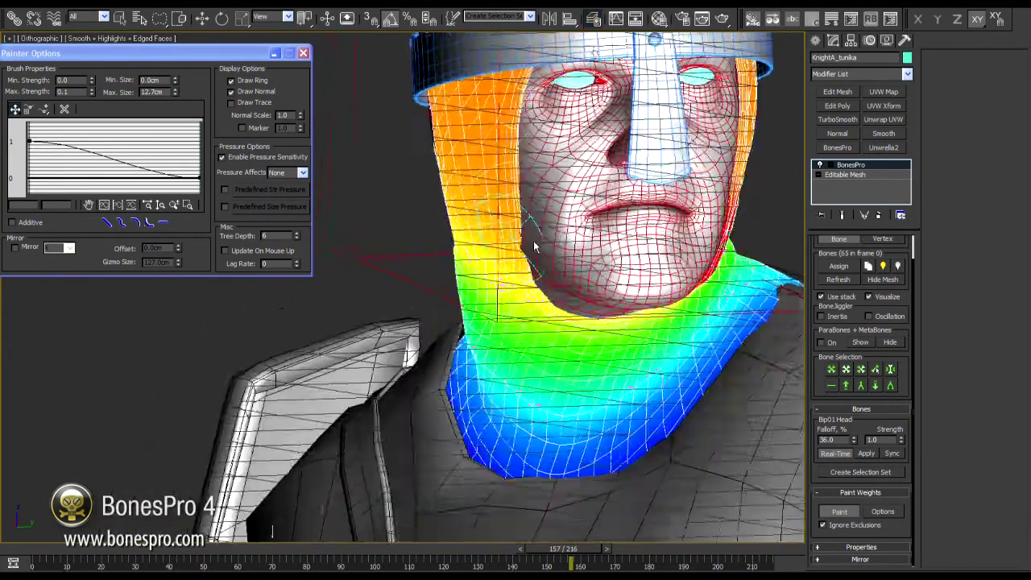
pyautogui.moveTo(553, 272)
pyautogui.keyDown('alt'); pyautogui.mouseDown(button='middle')
pyautogui.moveTo(538, 287)
pyautogui.moveTo(533, 235)
pyautogui.mouseUp(button='middle'); pyautogui.keyUp('alt')
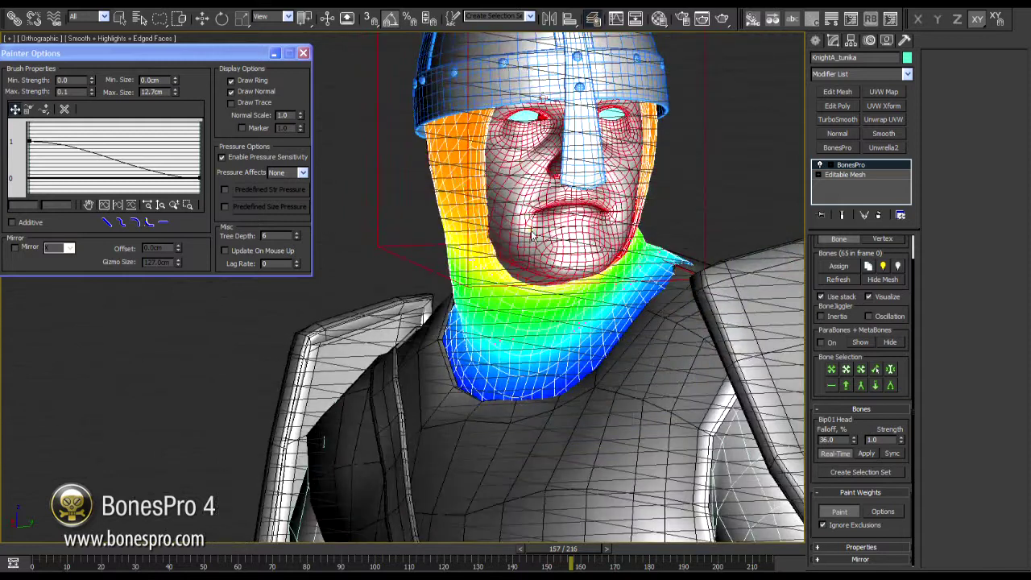
# Step: Set the brush's maximum strength to 0.5 and paint Bip01 Head influence on the hood's edge at the opposite cheek
pyautogui.click(92, 89)
pyautogui.moveTo(113, 57); pyautogui.dragTo(118, 51)
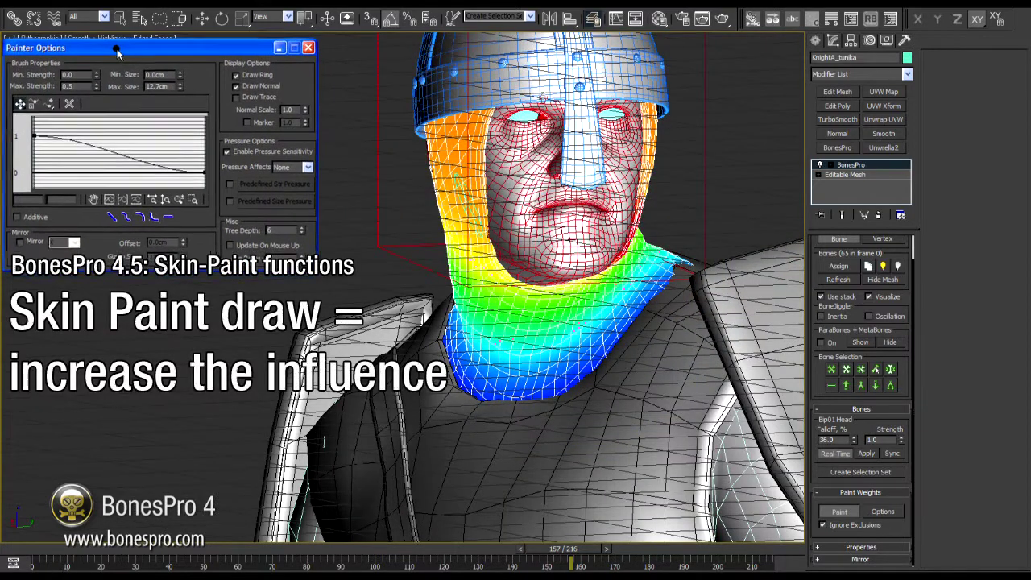
pyautogui.moveTo(485, 224); pyautogui.dragTo(475, 240)
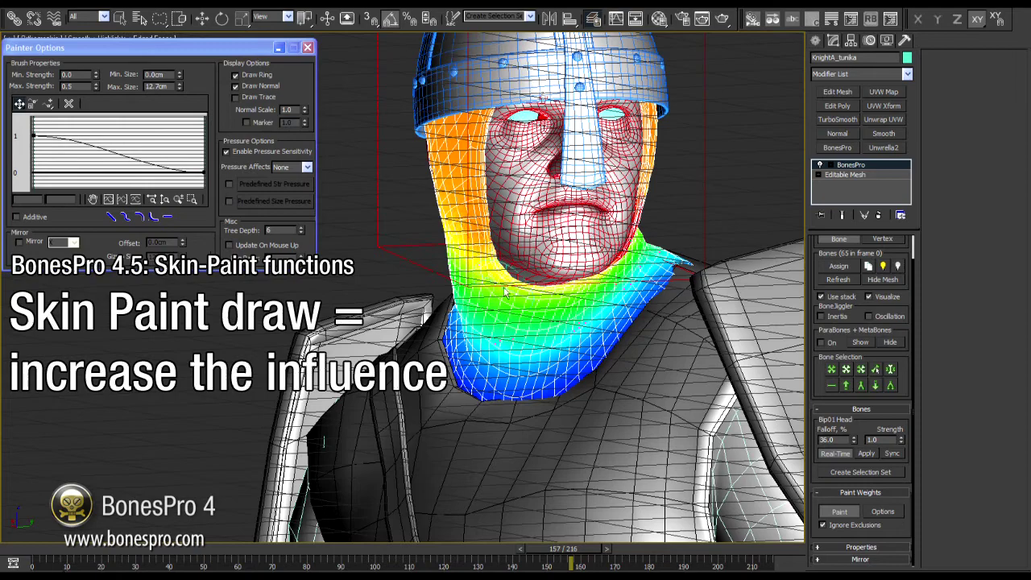
pyautogui.moveTo(501, 288)
pyautogui.keyDown('alt'); pyautogui.mouseDown(button='middle')
pyautogui.moveTo(501, 319)
pyautogui.moveTo(452, 317)
pyautogui.mouseUp(button='middle'); pyautogui.keyUp('alt')
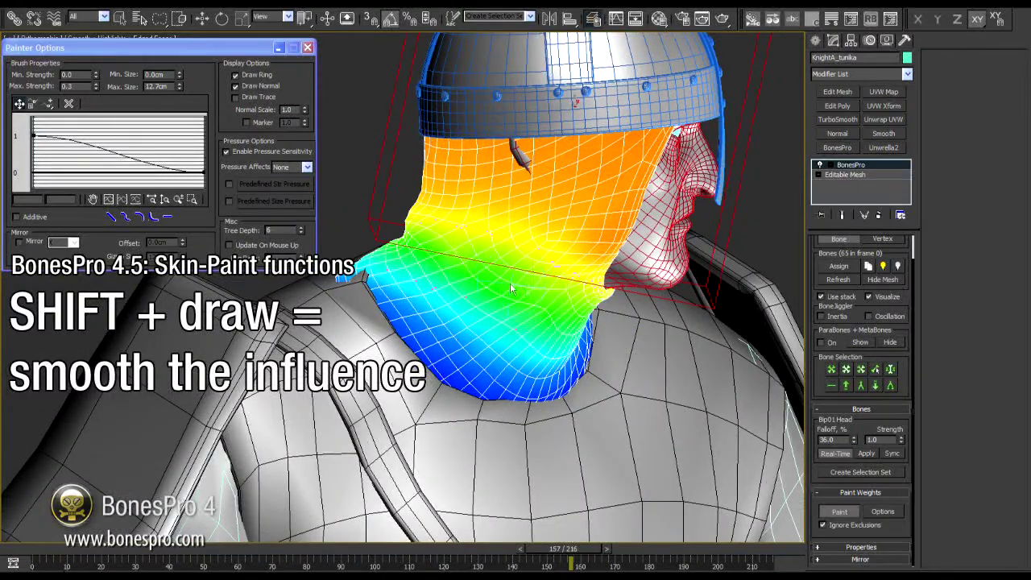
pyautogui.keyDown('alt'); pyautogui.moveTo(510, 283); pyautogui.dragTo(509, 279, button='middle'); pyautogui.keyUp('alt')
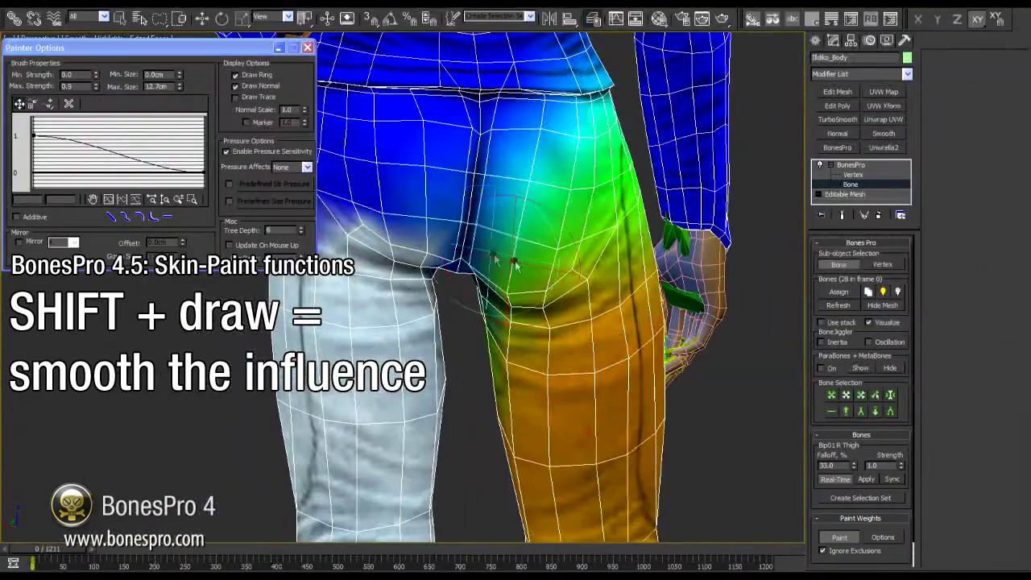
# Step: Smooth the Bip01 R Thigh influence over Ildiko_Body's right buttock and turn off the weight visualization
pyautogui.moveTo(515, 266)
pyautogui.keyDown('shift'); pyautogui.mouseDown()
pyautogui.moveTo(587, 231)
pyautogui.moveTo(596, 178)
pyautogui.moveTo(579, 149)
pyautogui.moveTo(502, 262)
pyautogui.moveTo(534, 274)
pyautogui.moveTo(526, 284)
pyautogui.moveTo(595, 232)
pyautogui.mouseUp(); pyautogui.keyUp('shift')
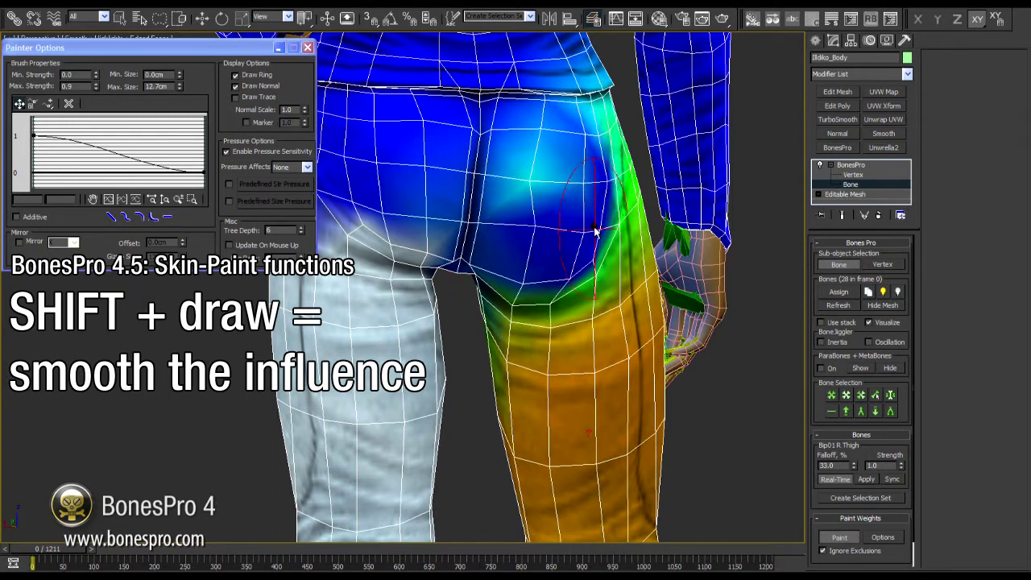
pyautogui.keyDown('shift'); pyautogui.moveTo(594, 196); pyautogui.dragTo(540, 230); pyautogui.keyUp('shift')
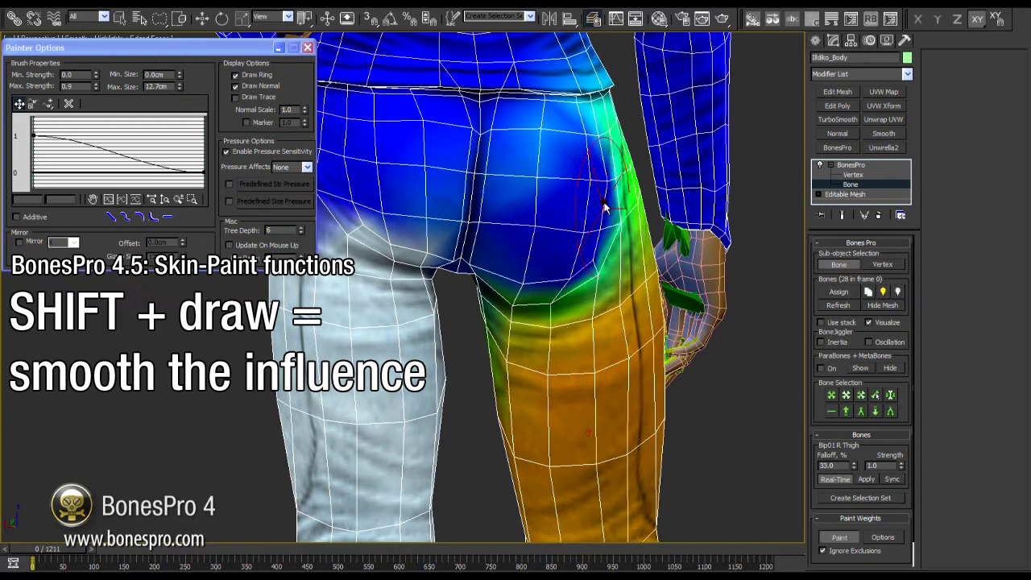
pyautogui.moveTo(595, 150)
pyautogui.keyDown('shift'); pyautogui.mouseDown()
pyautogui.moveTo(568, 142)
pyautogui.moveTo(580, 223)
pyautogui.moveTo(550, 271)
pyautogui.moveTo(480, 247)
pyautogui.mouseUp(); pyautogui.keyUp('shift')
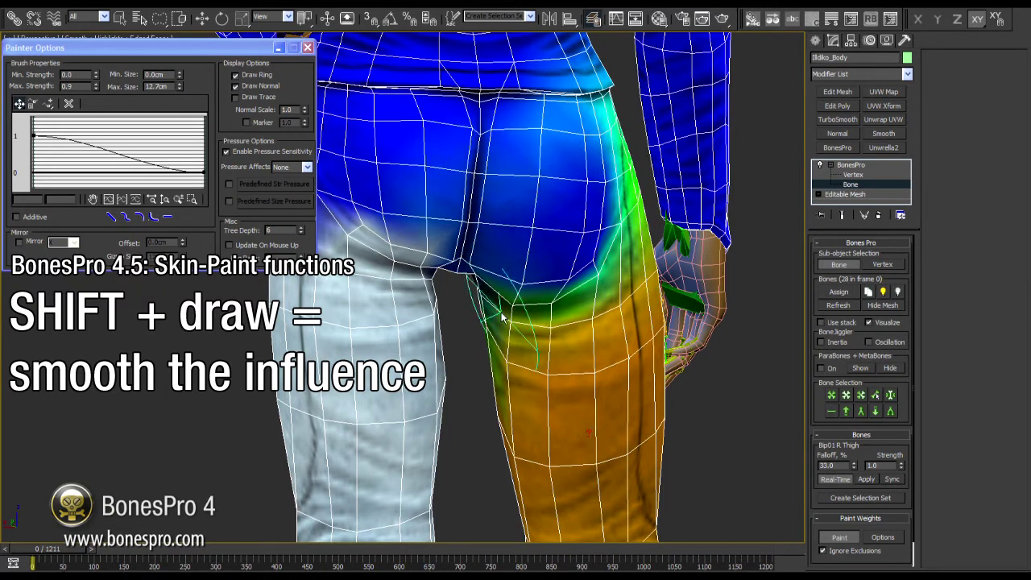
pyautogui.click(890, 326)
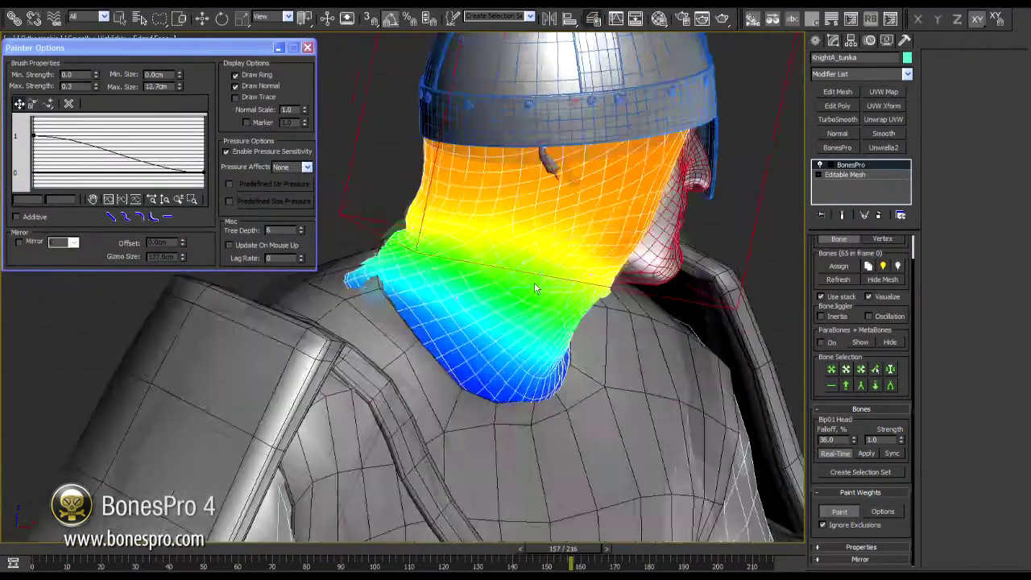
# Step: Paint the Bip01 Head influence on the front of the hood's throat, raising the brush's maximum strength to 1.0
pyautogui.keyDown('alt'); pyautogui.moveTo(535, 289); pyautogui.dragTo(524, 307, button='middle'); pyautogui.keyUp('alt')
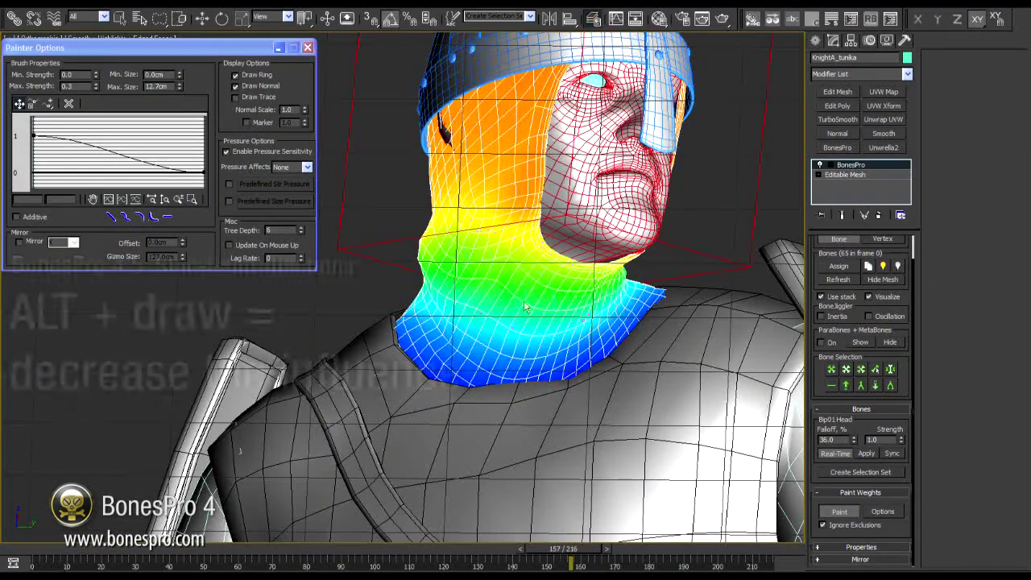
pyautogui.keyDown('alt'); pyautogui.moveTo(561, 301); pyautogui.dragTo(551, 307); pyautogui.keyUp('alt')
pyautogui.click(96, 84)
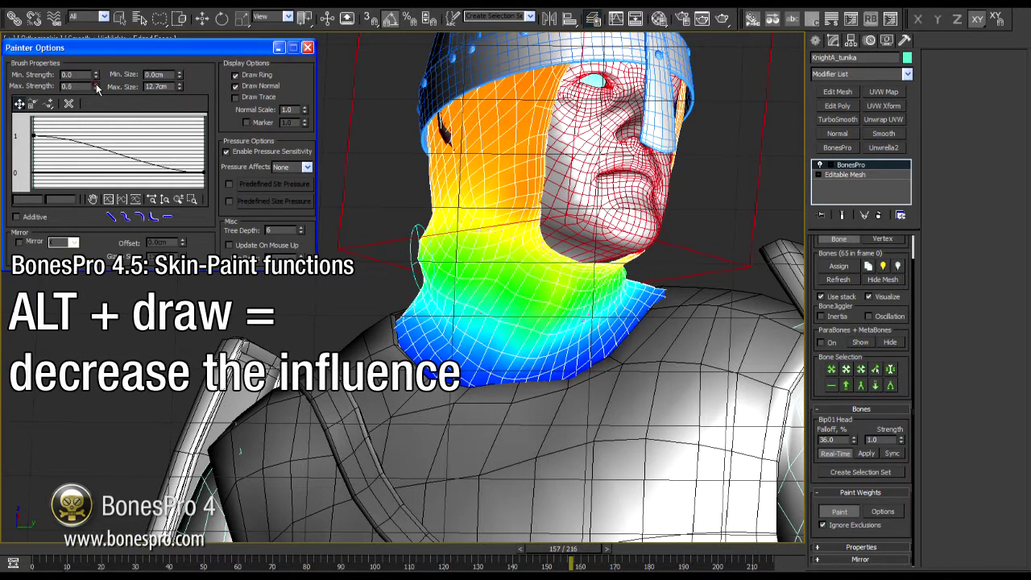
pyautogui.moveTo(566, 296)
pyautogui.mouseDown()
pyautogui.moveTo(520, 336)
pyautogui.moveTo(569, 292)
pyautogui.mouseUp()
pyautogui.moveTo(569, 292)
pyautogui.keyDown('alt'); pyautogui.mouseDown(button='middle')
pyautogui.moveTo(520, 305)
pyautogui.moveTo(416, 300)
pyautogui.mouseUp(button='middle'); pyautogui.keyUp('alt')
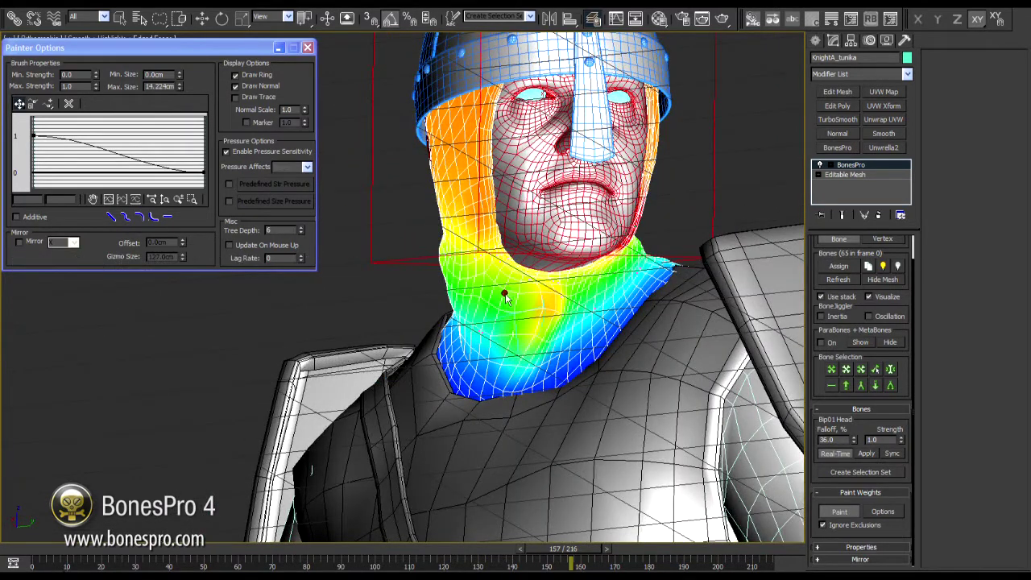
# Step: Adjust the paint brush's radius interactively over the throat area of the hood
pyautogui.keyDown('ctrl'); pyautogui.keyDown('shift'); pyautogui.moveTo(537, 253); pyautogui.dragTo(525, 282); pyautogui.keyUp('shift'); pyautogui.keyUp('ctrl')
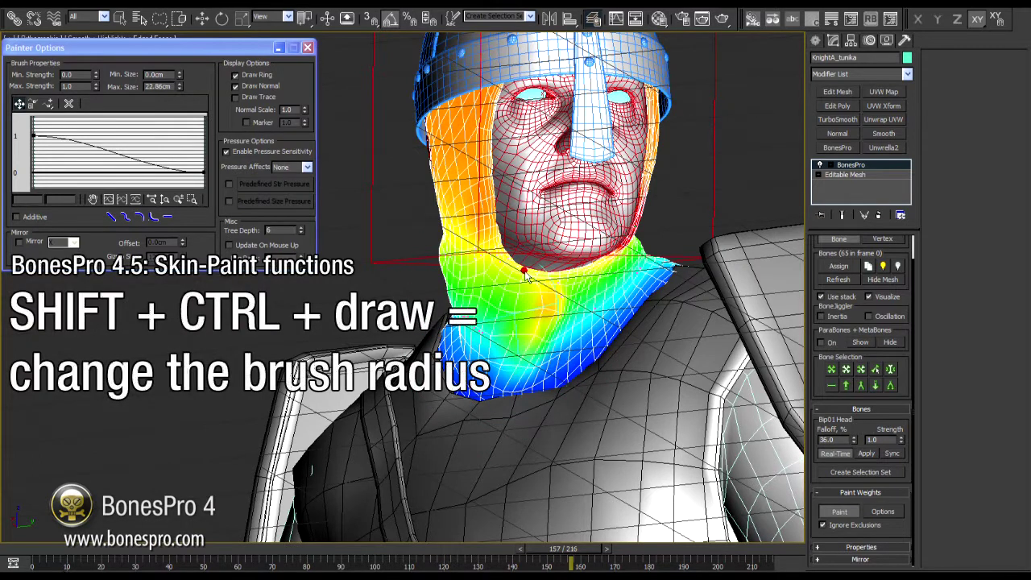
pyautogui.moveTo(524, 217)
pyautogui.keyDown('ctrl'); pyautogui.keyDown('shift'); pyautogui.mouseDown()
pyautogui.moveTo(525, 194)
pyautogui.moveTo(523, 257)
pyautogui.moveTo(522, 220)
pyautogui.moveTo(521, 232)
pyautogui.mouseUp(); pyautogui.keyUp('shift'); pyautogui.keyUp('ctrl')
pyautogui.keyDown('alt'); pyautogui.moveTo(482, 282); pyautogui.dragTo(519, 331, button='middle'); pyautogui.keyUp('alt')
pyautogui.keyDown('ctrl'); pyautogui.keyDown('shift'); pyautogui.moveTo(500, 307); pyautogui.dragTo(499, 332); pyautogui.keyUp('shift'); pyautogui.keyUp('ctrl')
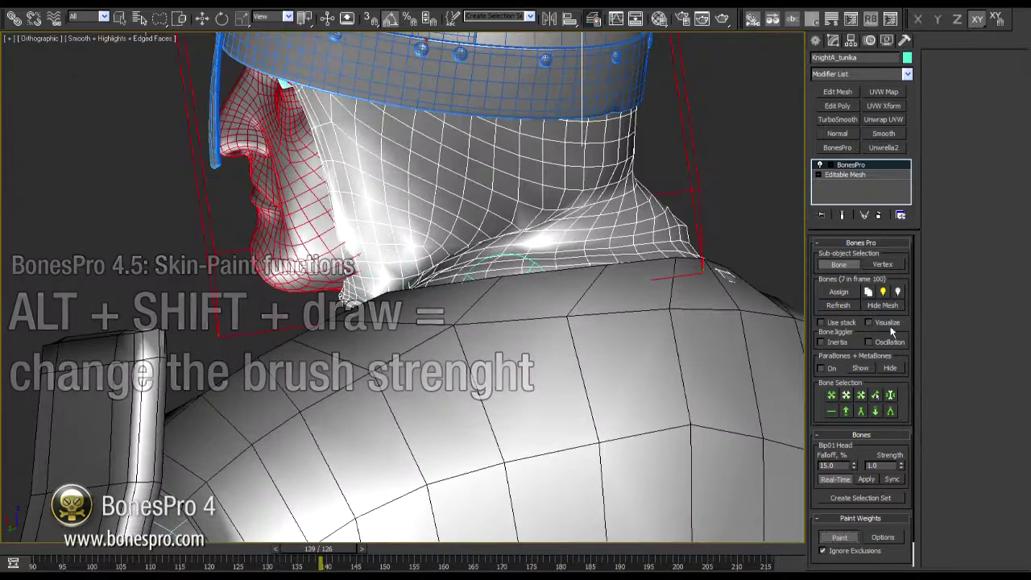
# Step: Open the painter options and paint more Bip01 Head influence on the hood beside the jaw
pyautogui.moveTo(443, 233); pyautogui.dragTo(456, 260)
pyautogui.click(883, 537)
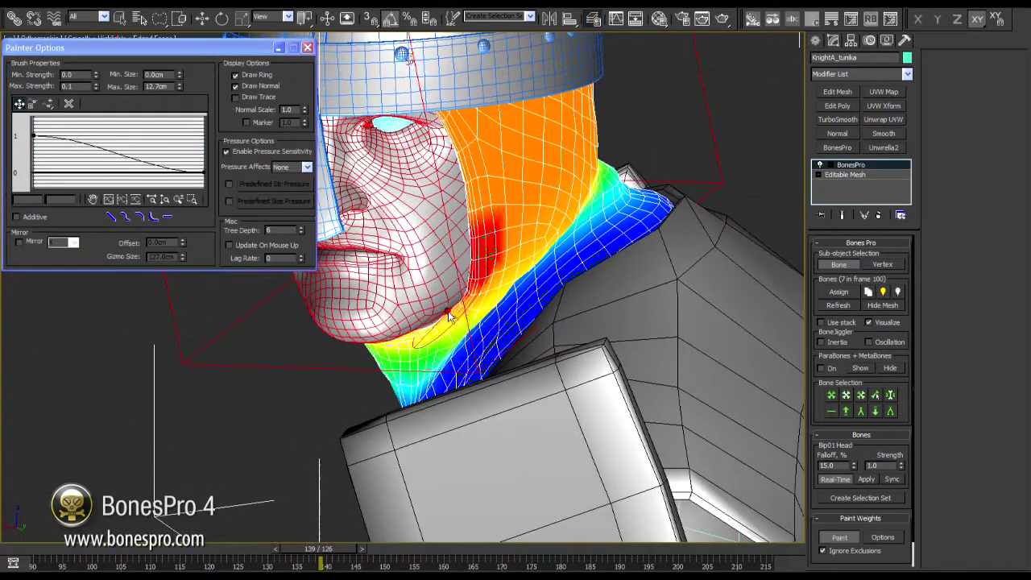
pyautogui.moveTo(447, 331)
pyautogui.keyDown('alt'); pyautogui.mouseDown(button='middle')
pyautogui.moveTo(596, 264)
pyautogui.moveTo(556, 252)
pyautogui.moveTo(505, 268)
pyautogui.moveTo(438, 244)
pyautogui.moveTo(395, 201)
pyautogui.mouseUp(button='middle'); pyautogui.keyUp('alt')
# Step: Set the brush's maximum strength to 1.0 and refine the Bip01 Head influence around the hood's neck
pyautogui.click(96, 84)
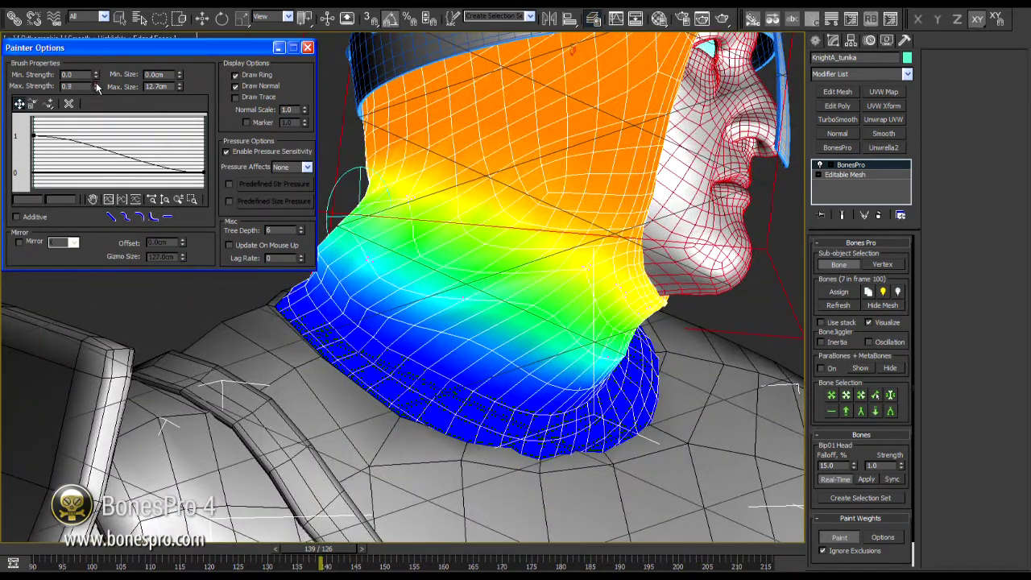
pyautogui.moveTo(96, 87); pyautogui.dragTo(97, 72)
pyautogui.keyDown('alt'); pyautogui.moveTo(484, 248); pyautogui.dragTo(548, 306, button='middle'); pyautogui.keyUp('alt')
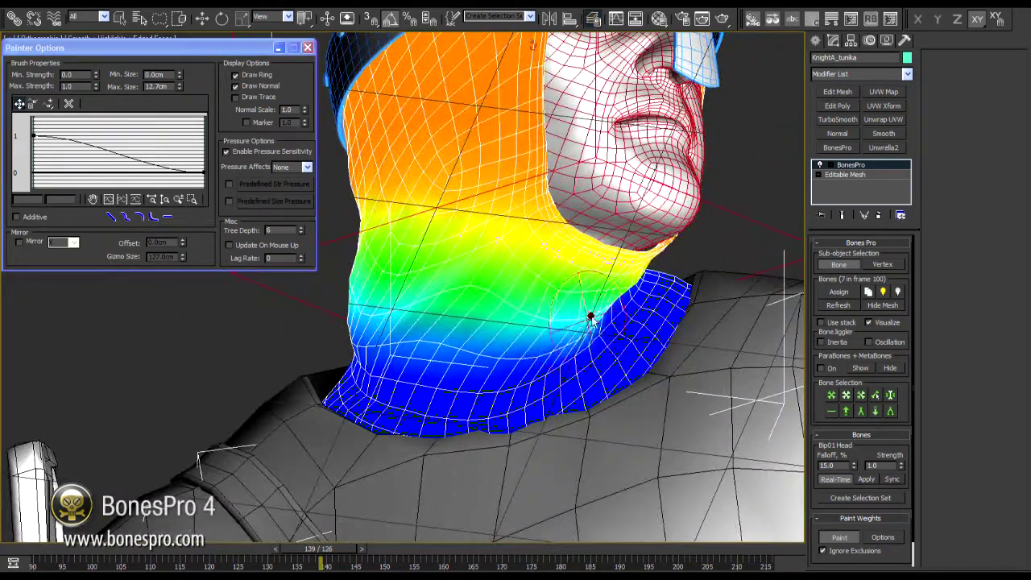
pyautogui.moveTo(610, 324)
pyautogui.keyDown('alt'); pyautogui.mouseDown(button='middle')
pyautogui.moveTo(594, 301)
pyautogui.moveTo(543, 323)
pyautogui.moveTo(451, 313)
pyautogui.moveTo(550, 334)
pyautogui.moveTo(500, 333)
pyautogui.moveTo(456, 257)
pyautogui.mouseUp(button='middle'); pyautogui.keyUp('alt')
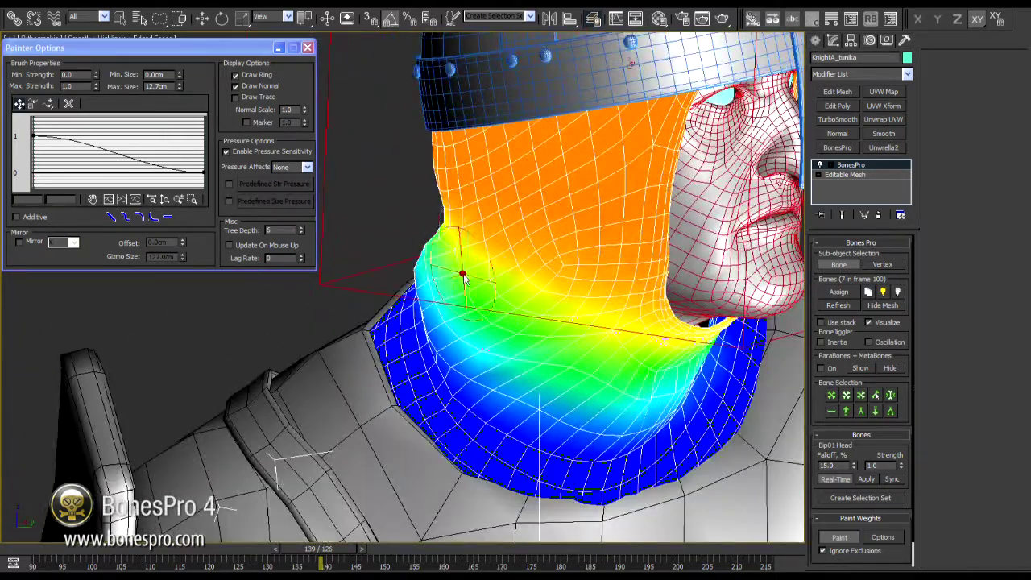
pyautogui.keyDown('alt'); pyautogui.moveTo(550, 332); pyautogui.dragTo(455, 325, button='middle'); pyautogui.keyUp('alt')
# Step: Leave weight painting on the hood and show the knight in a maximized Camera02 view
pyautogui.scroll(-5, 455, 325)
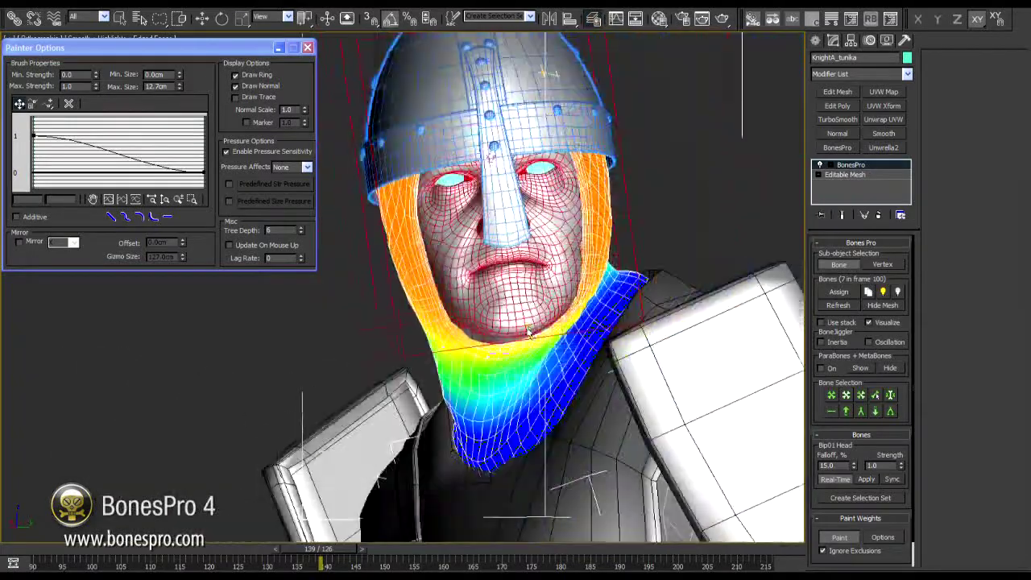
pyautogui.moveTo(490, 354); pyautogui.dragTo(491, 278, button='middle')
pyautogui.scroll(-5, 490, 279)
pyautogui.moveTo(492, 475); pyautogui.dragTo(501, 153, button='middle')
pyautogui.keyDown('alt'); pyautogui.moveTo(492, 266); pyautogui.dragTo(514, 274, button='middle'); pyautogui.keyUp('alt')
pyautogui.scroll(-4, 515, 274)
pyautogui.click(814, 40)
pyautogui.hotkey('alt', 'w')
pyautogui.rightClick(471, 415)
pyautogui.hotkey('alt', 'w')
pyautogui.press('q')
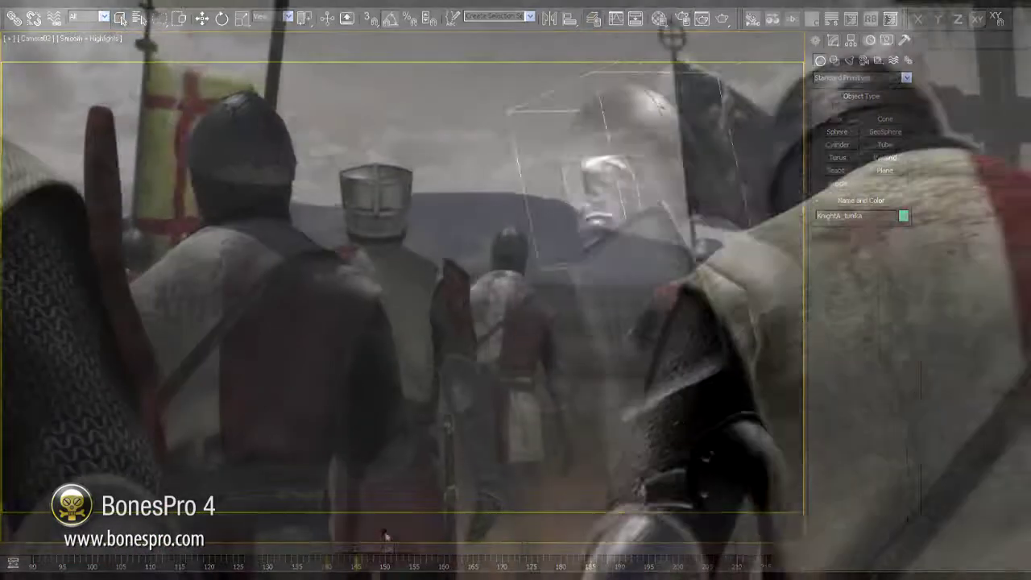